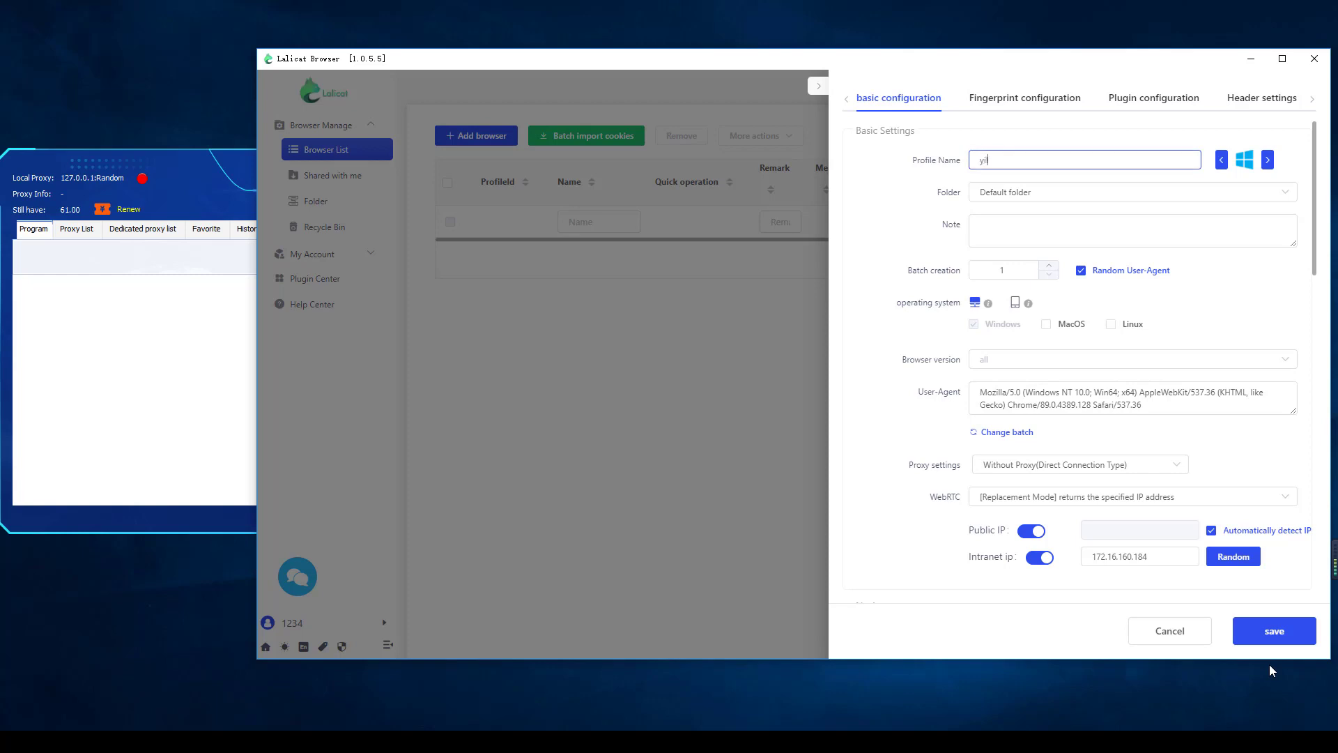
Enter yilu proxy test1 as the new browser profile's name
text(lu proxy test1)
Add MacOS to the profile's operating systems and generate a new user agent
scroll(1046, 184, down, 2)
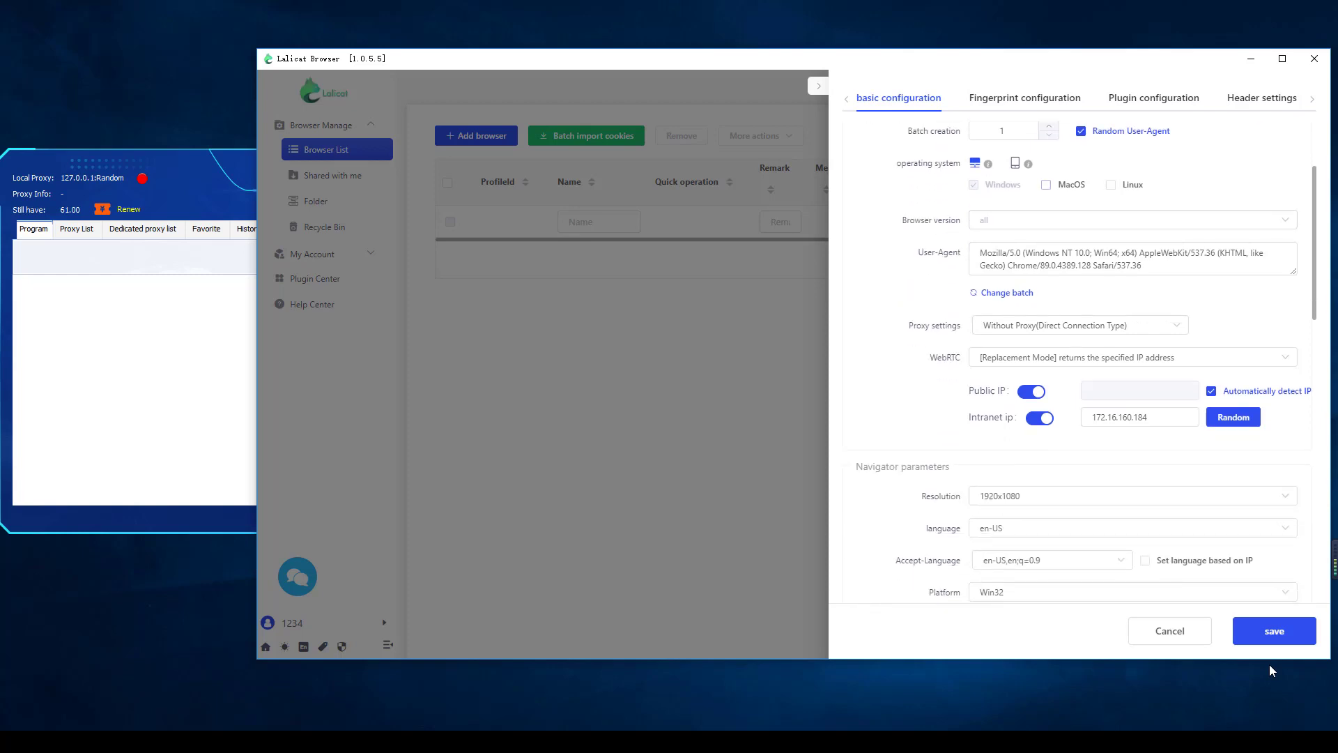
click(1046, 185)
click(1002, 293)
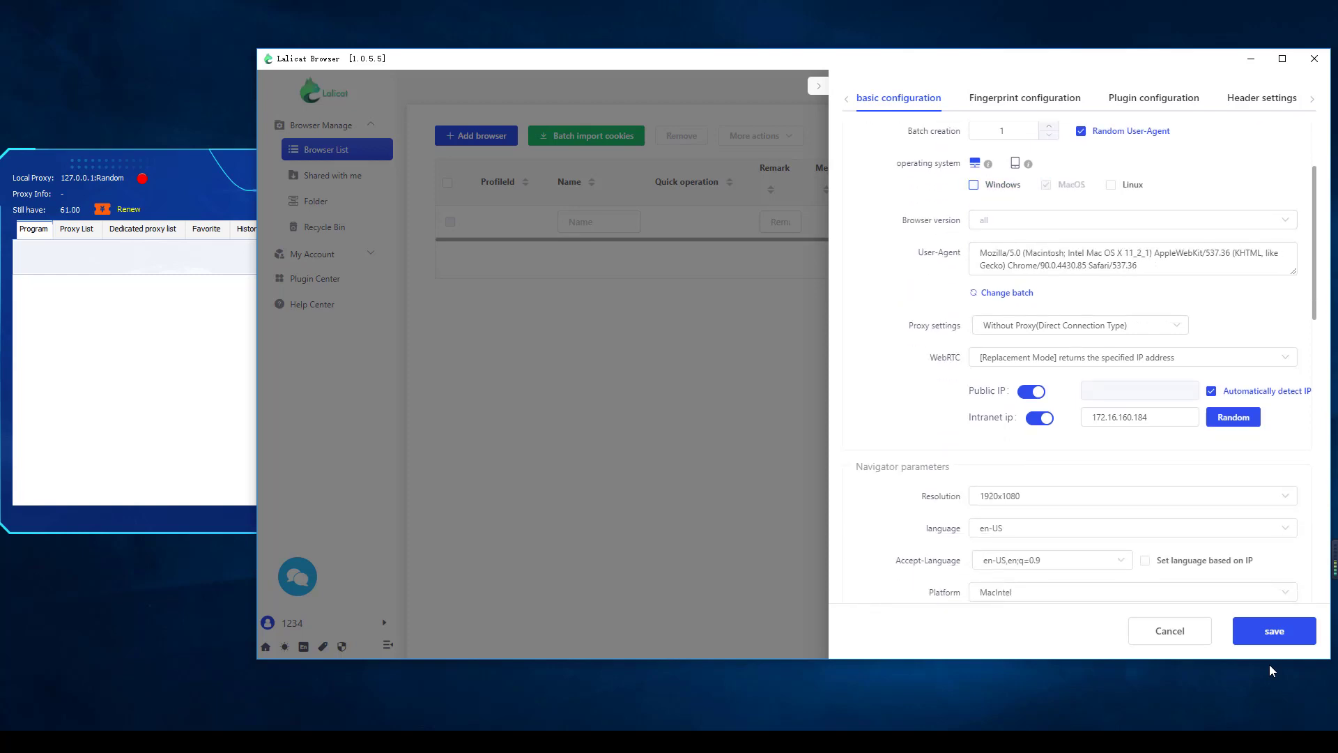
Set the profile's proxy type to SOCKS5
scroll(1081, 255, down, 1)
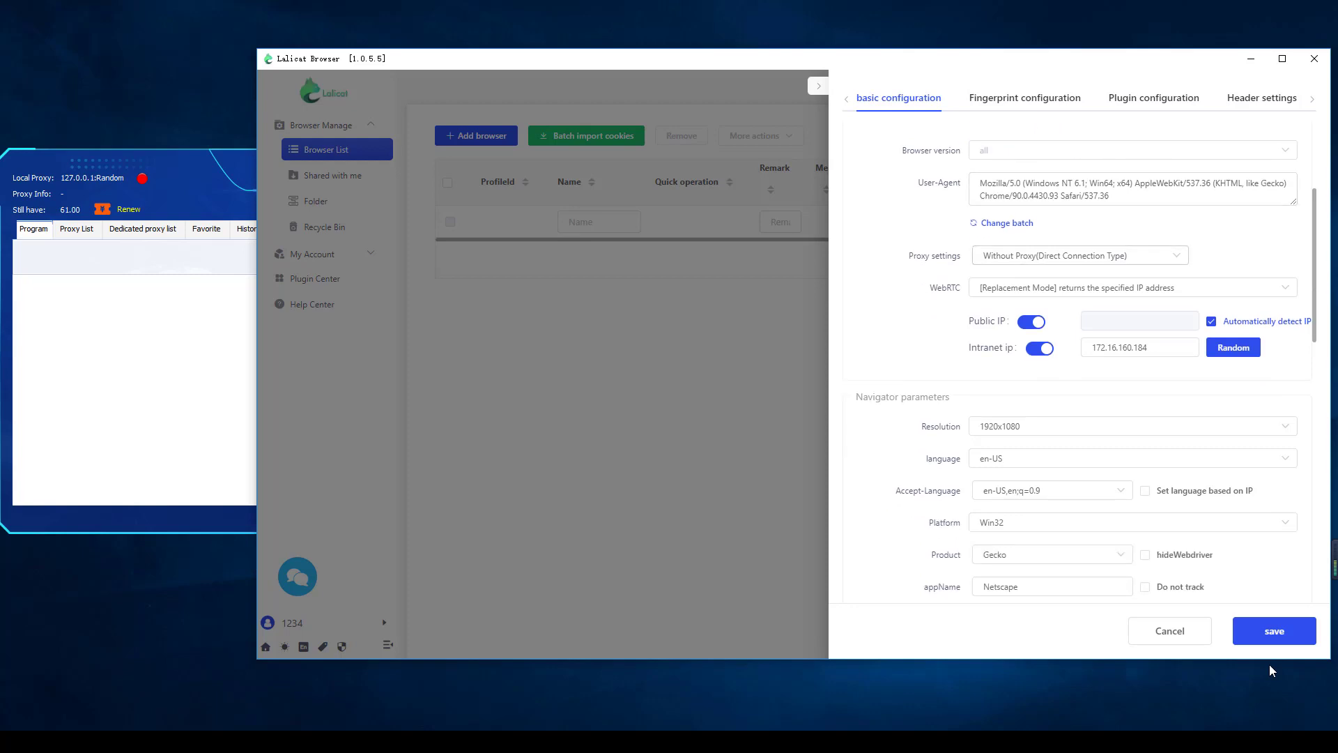
click(1081, 256)
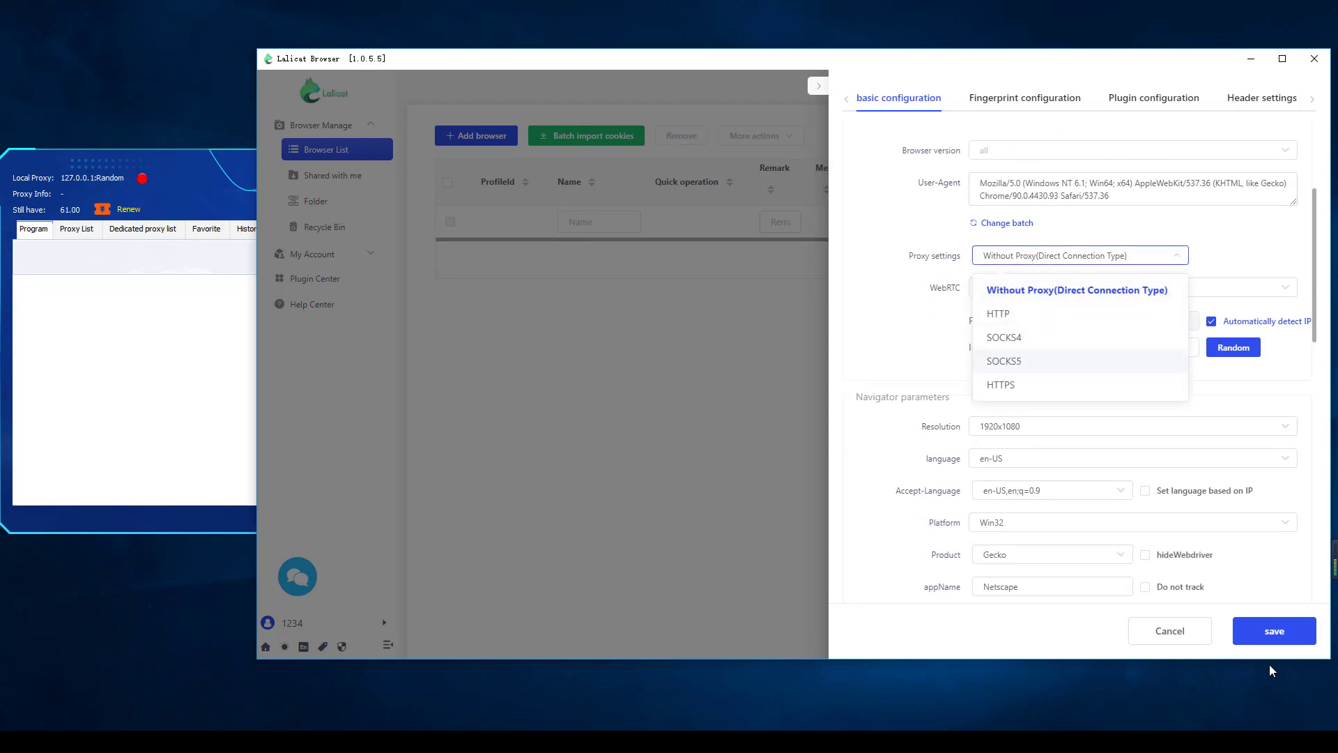
key(Return)
key(Tab)
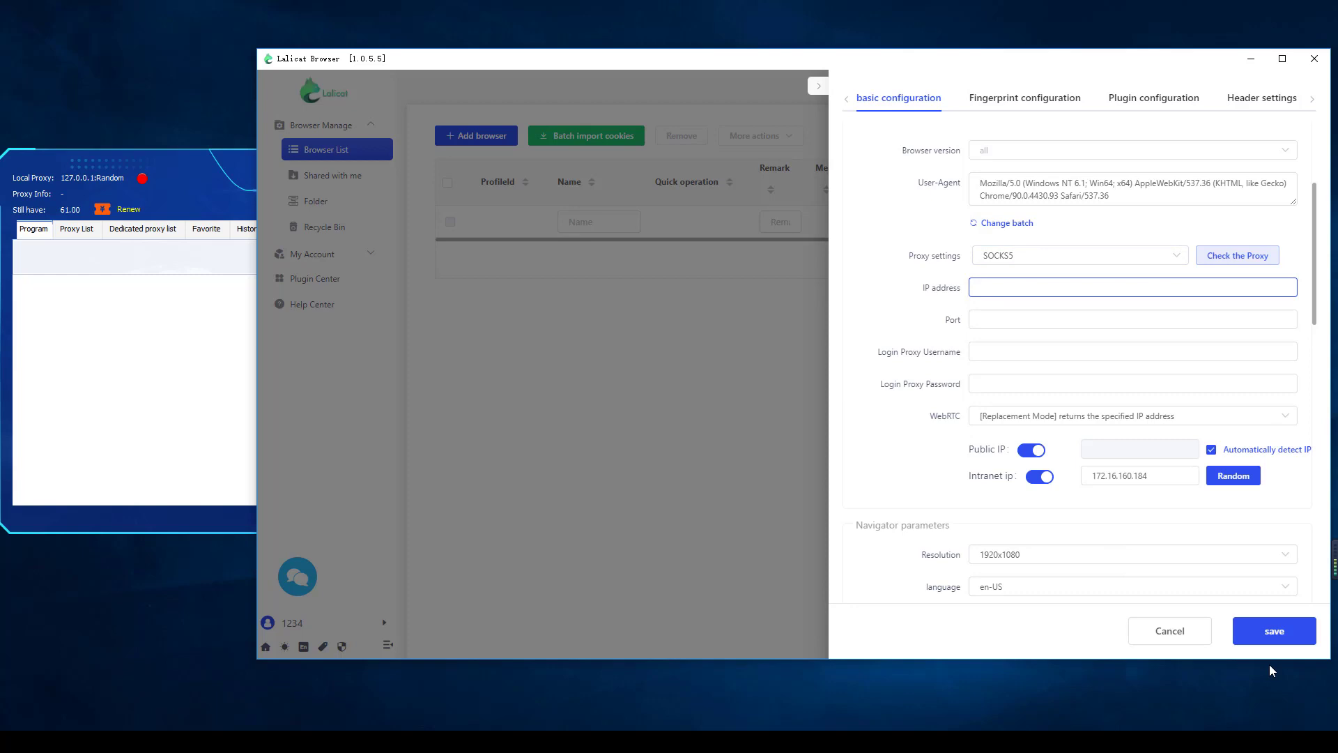
Switch to YiLu Proxy, open its settings, and set the bind address to 127.0.0.1
key(alt+Tab)
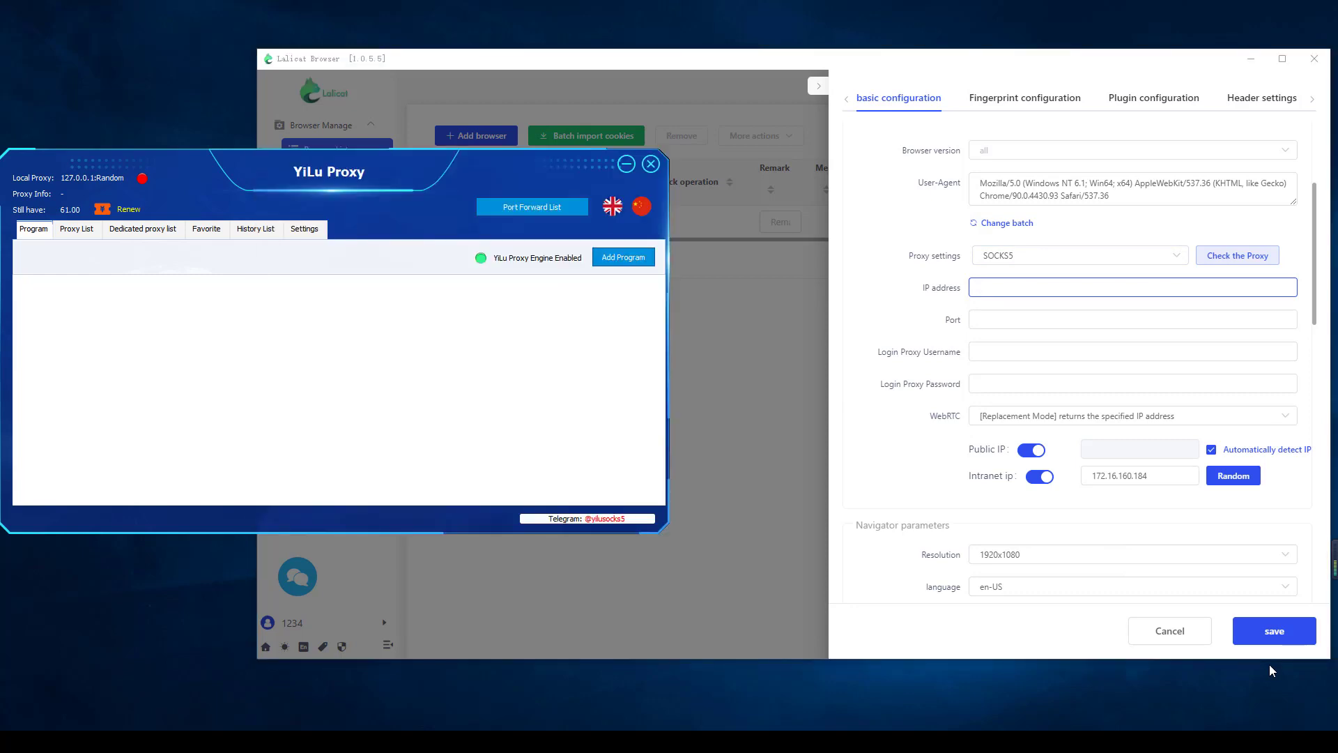
key(ctrl+shift+Tab)
key(alt+Down)
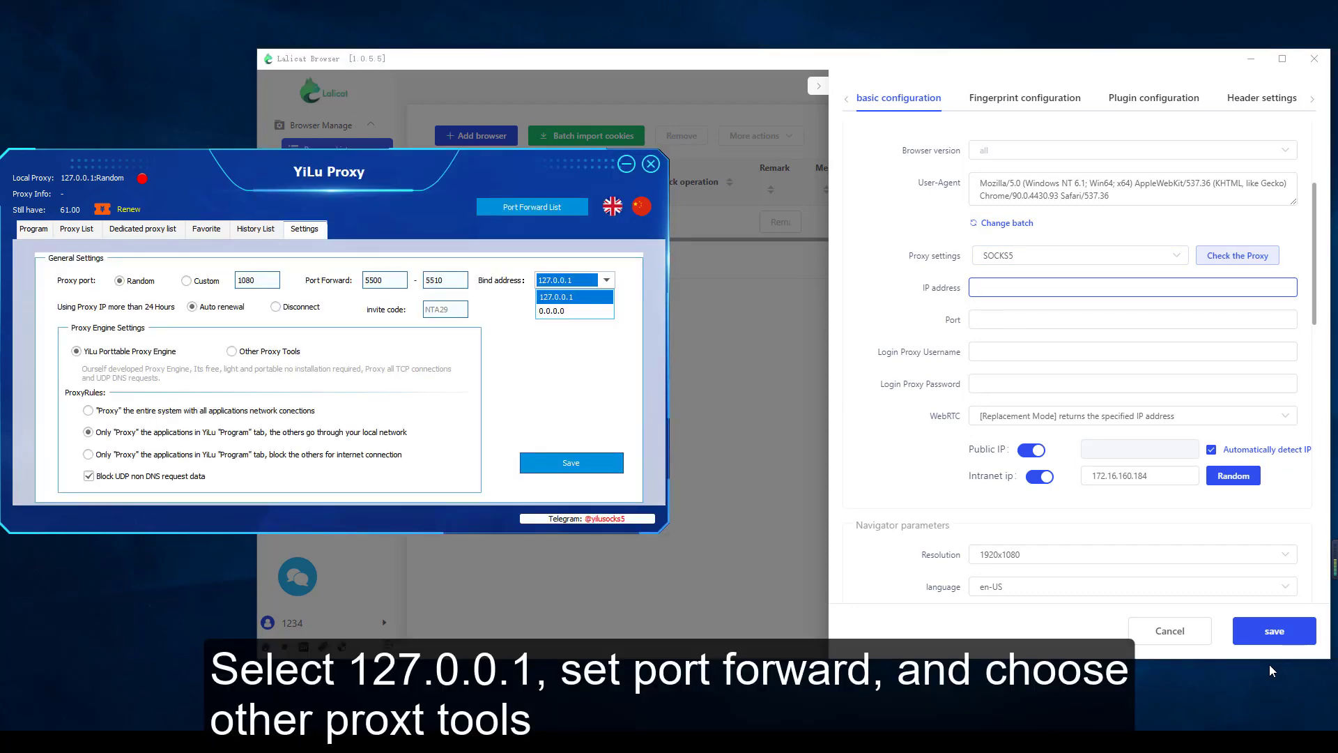
key(Return)
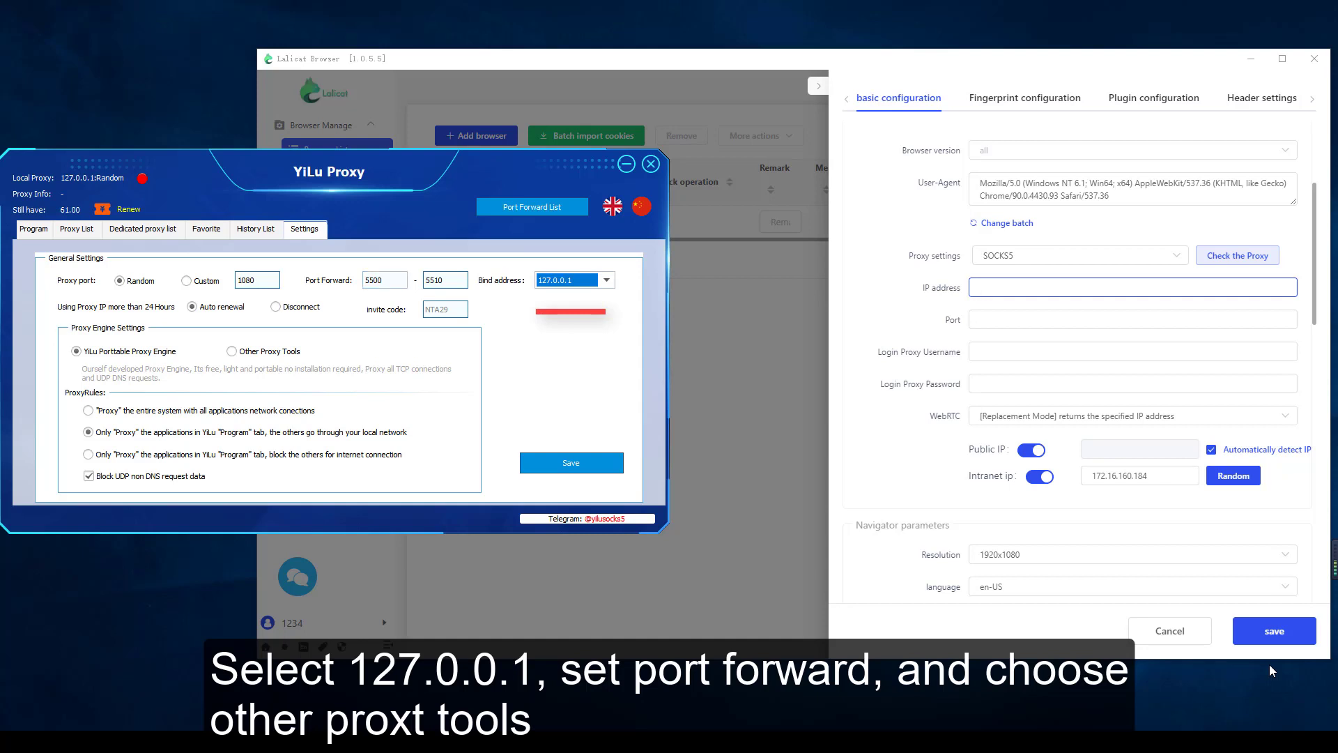
Set the port forward range to 5000–5010 and choose Other Proxy Tools as the proxy engine
click(387, 281)
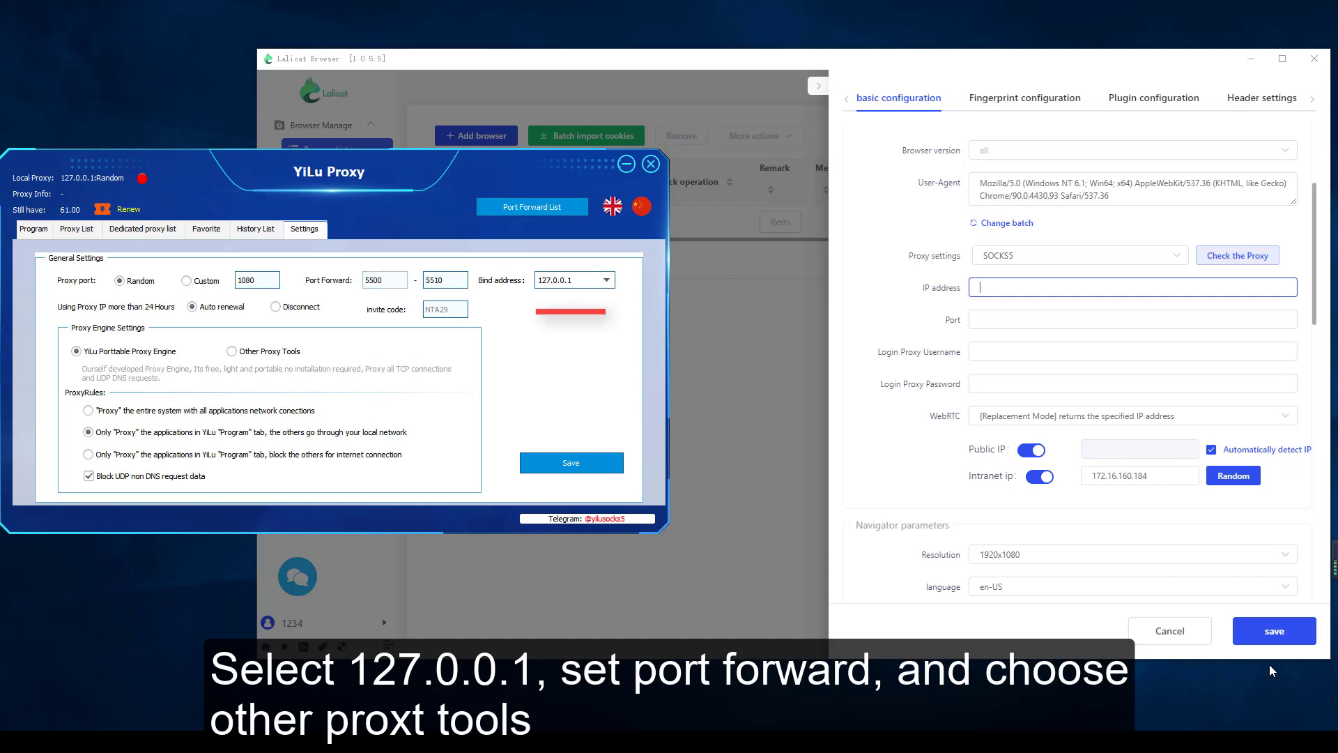
key(BackSpace)
key(BackSpace)
key(BackSpace)
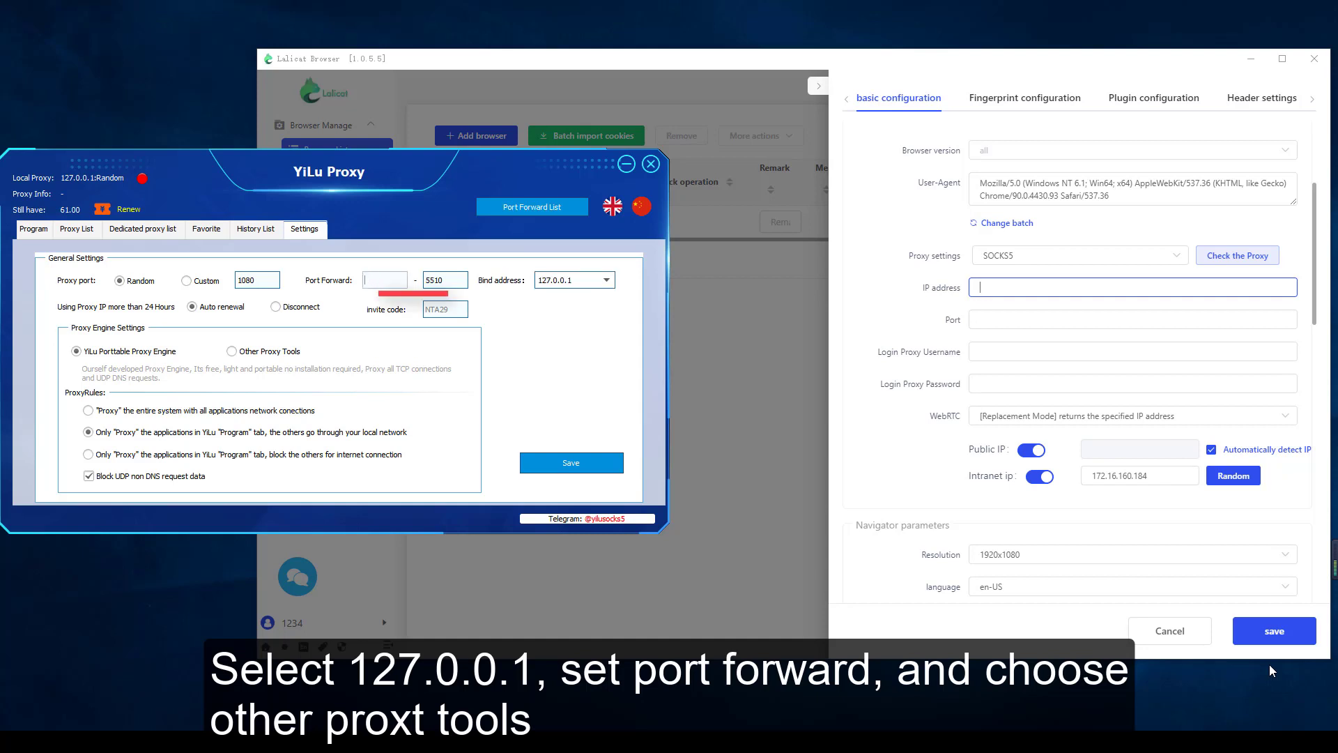
text(5000)
key(Tab)
key(BackSpace)
key(BackSpace)
key(BackSpace)
key(BackSpace)
text(5010)
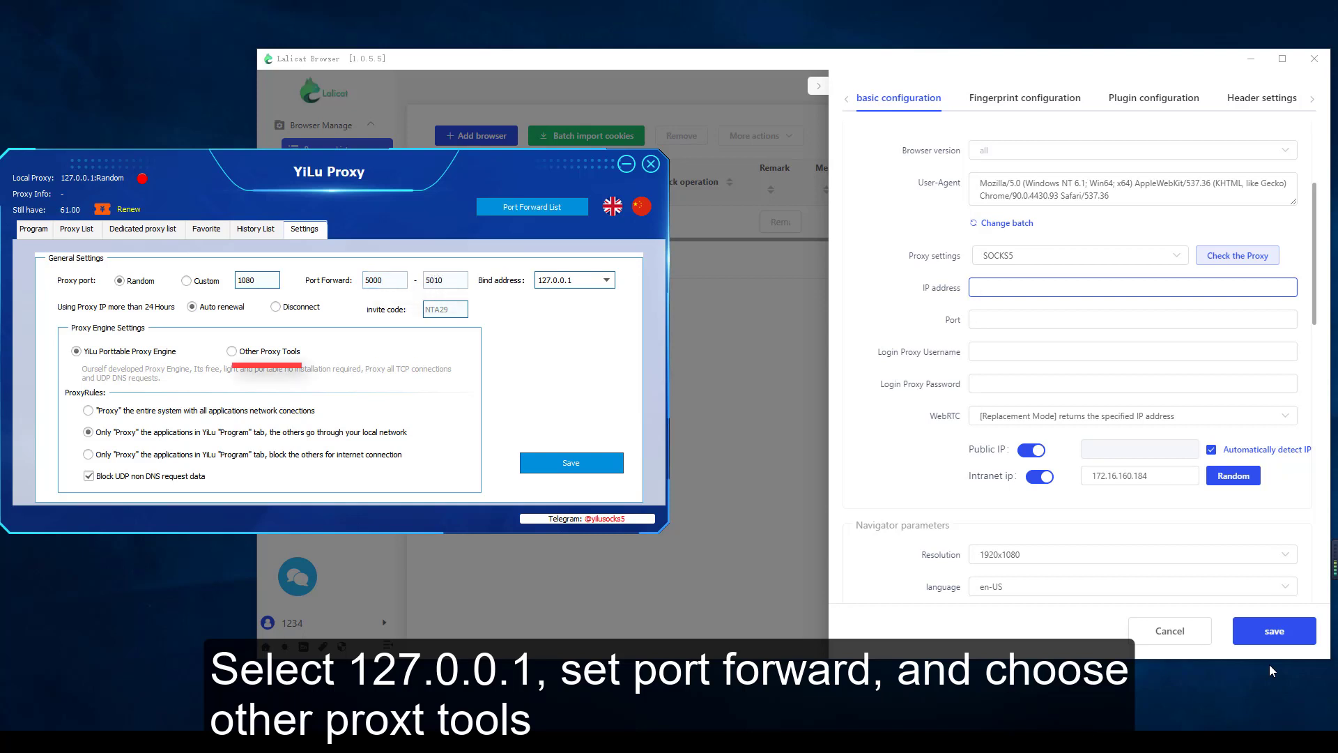
click(233, 351)
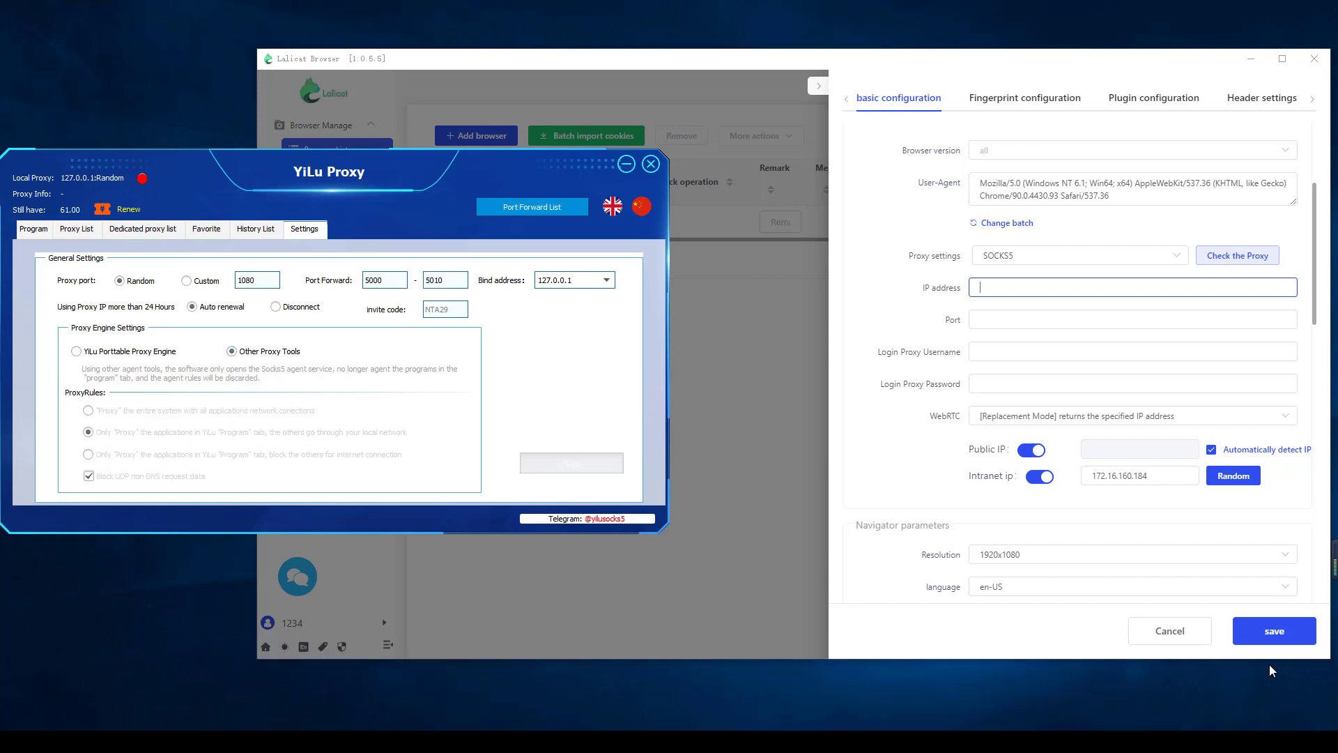
Forward the Chicago proxy ending in .59 from the proxy list to port 5000 and open the port forward list
click(77, 229)
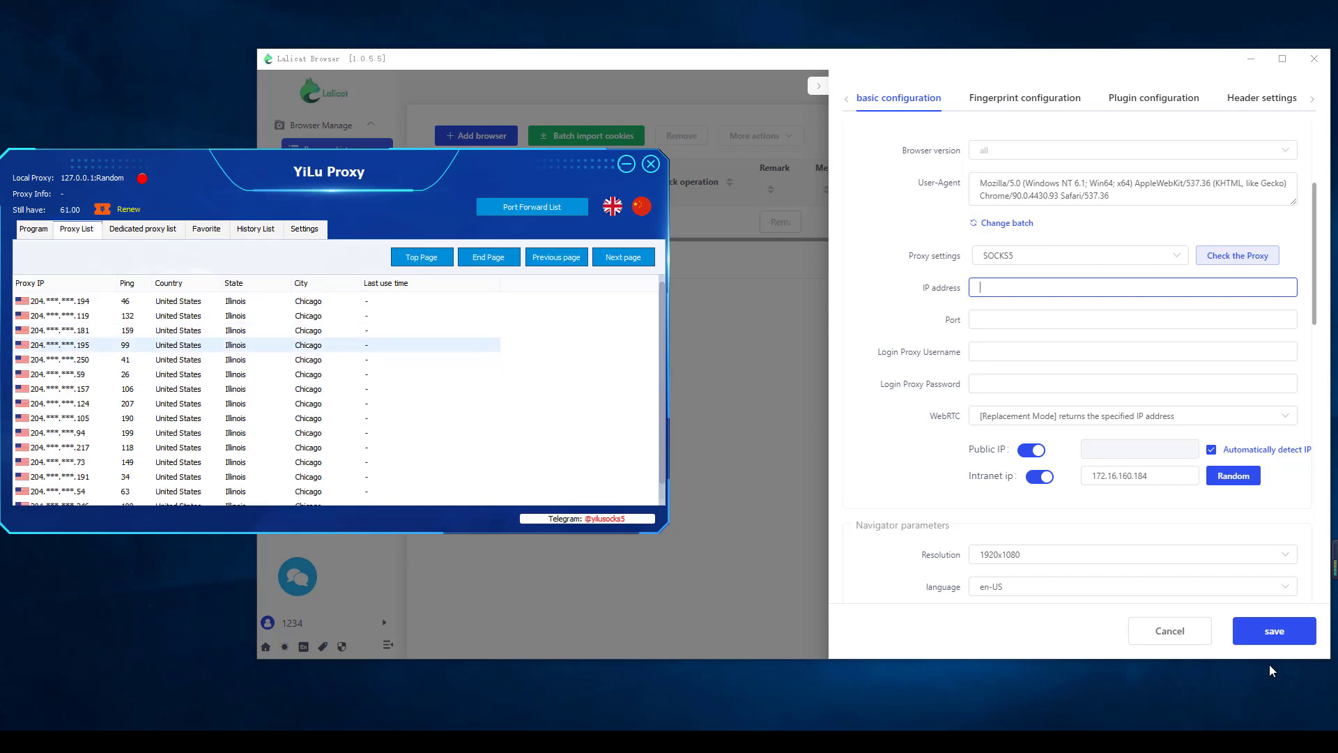
scroll(265, 345, down, 1)
scroll(264, 345, up, 1)
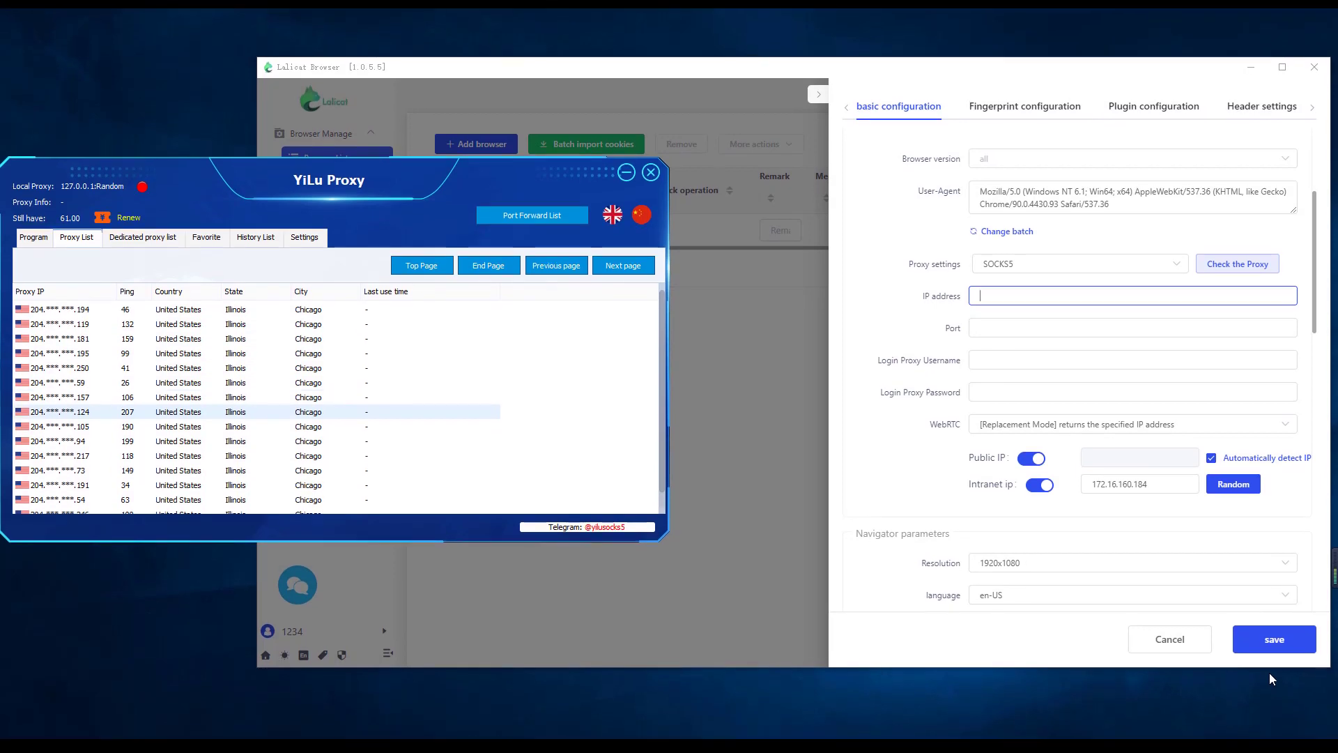
click(265, 386)
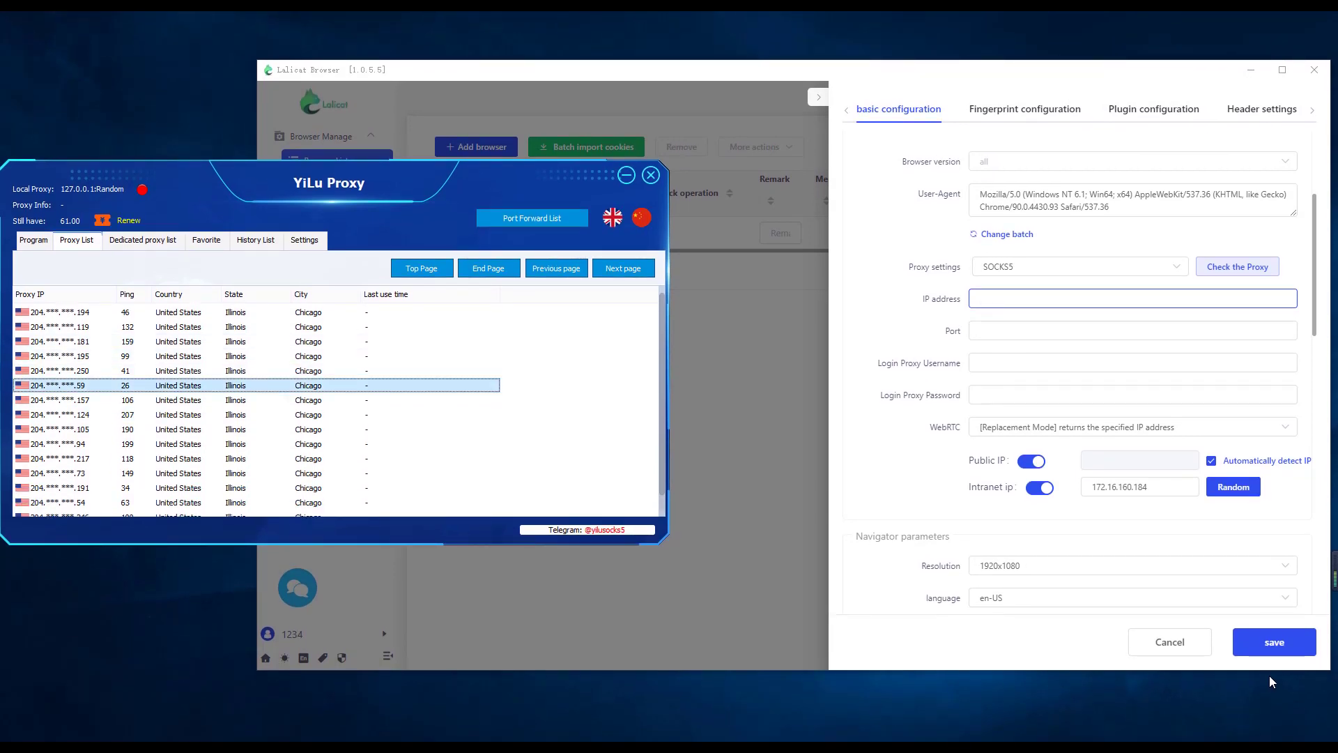
right_click(66, 384)
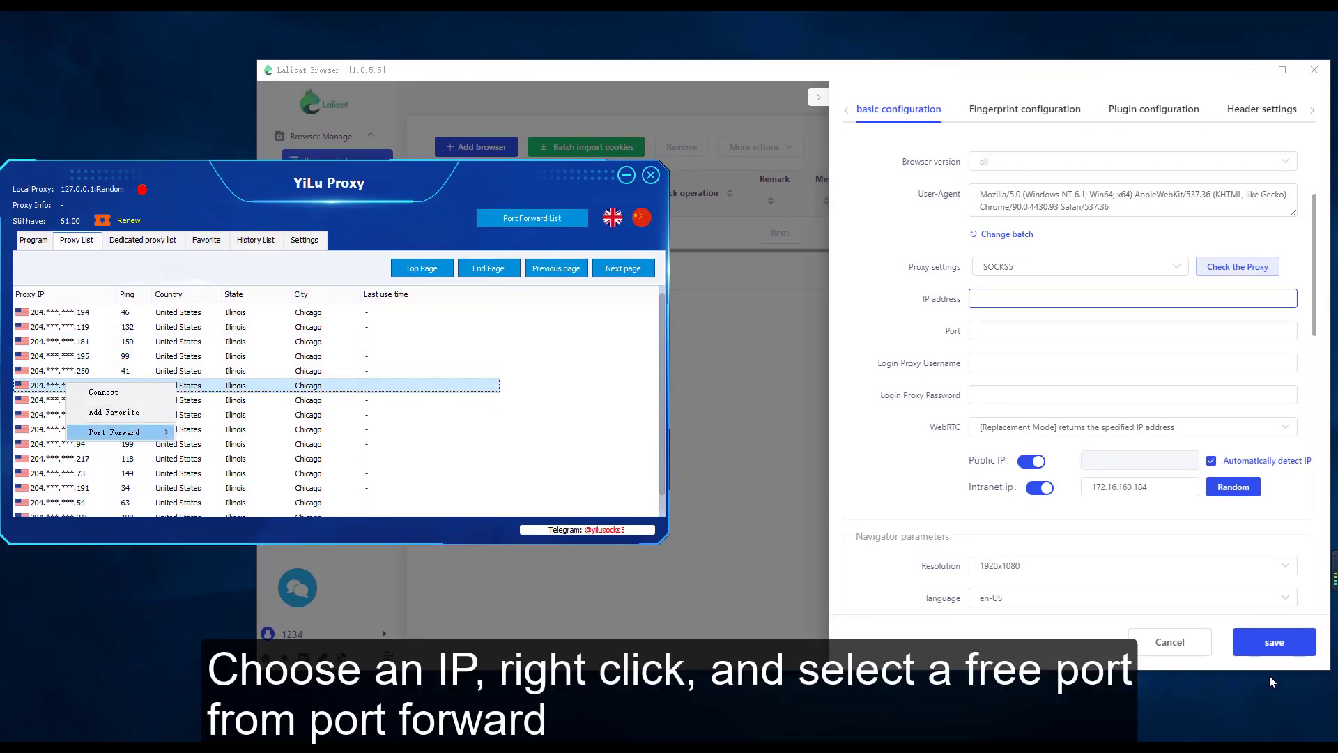
mouse_move(118, 432)
click(216, 432)
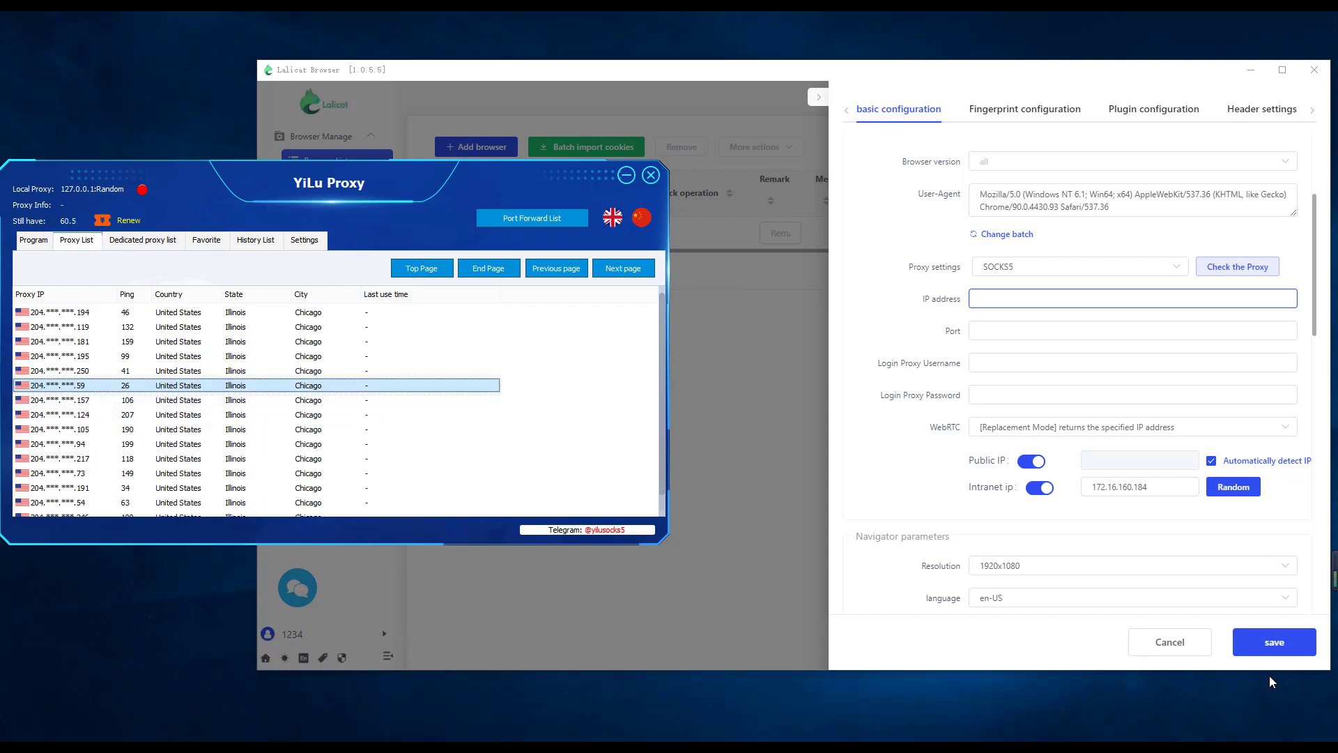
click(532, 217)
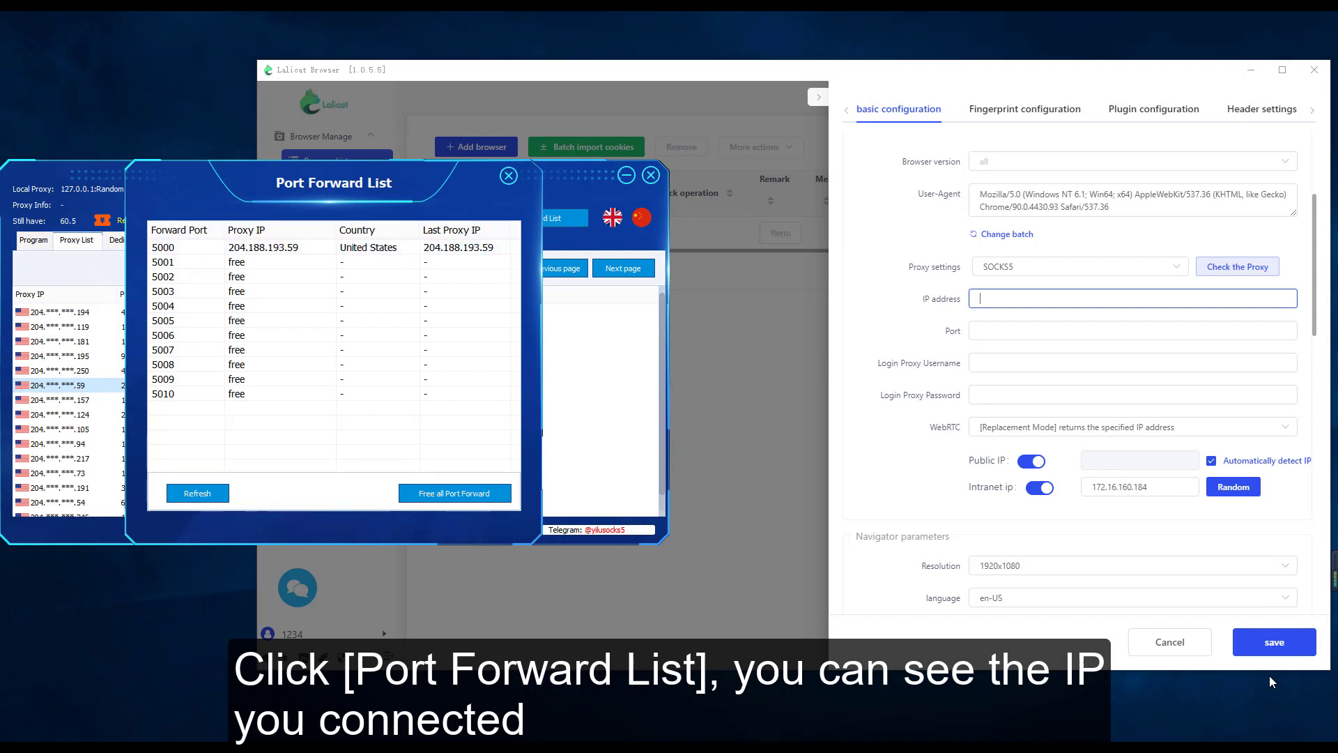
Back in the browser profile, enter proxy IP address 127.0.0.1 and port 5000
key(alt+Tab)
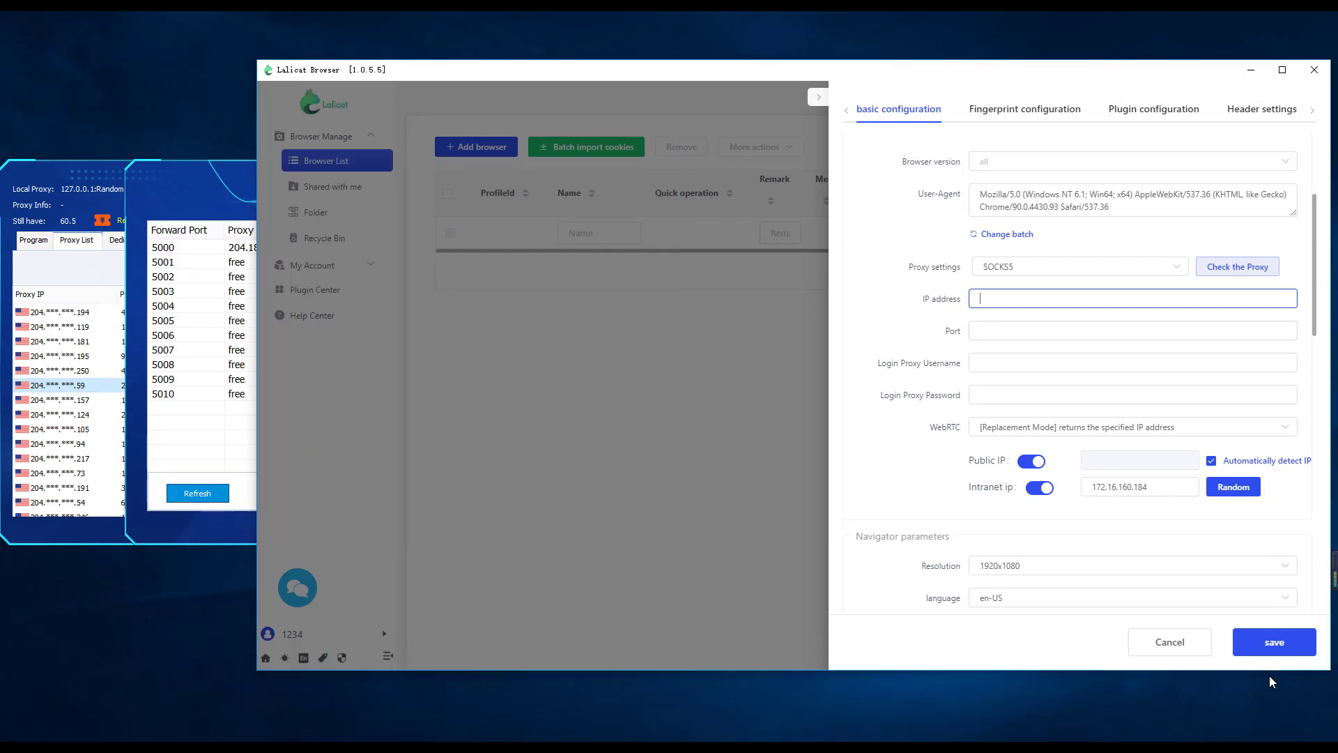
text(127.0.0.1)
key(Tab)
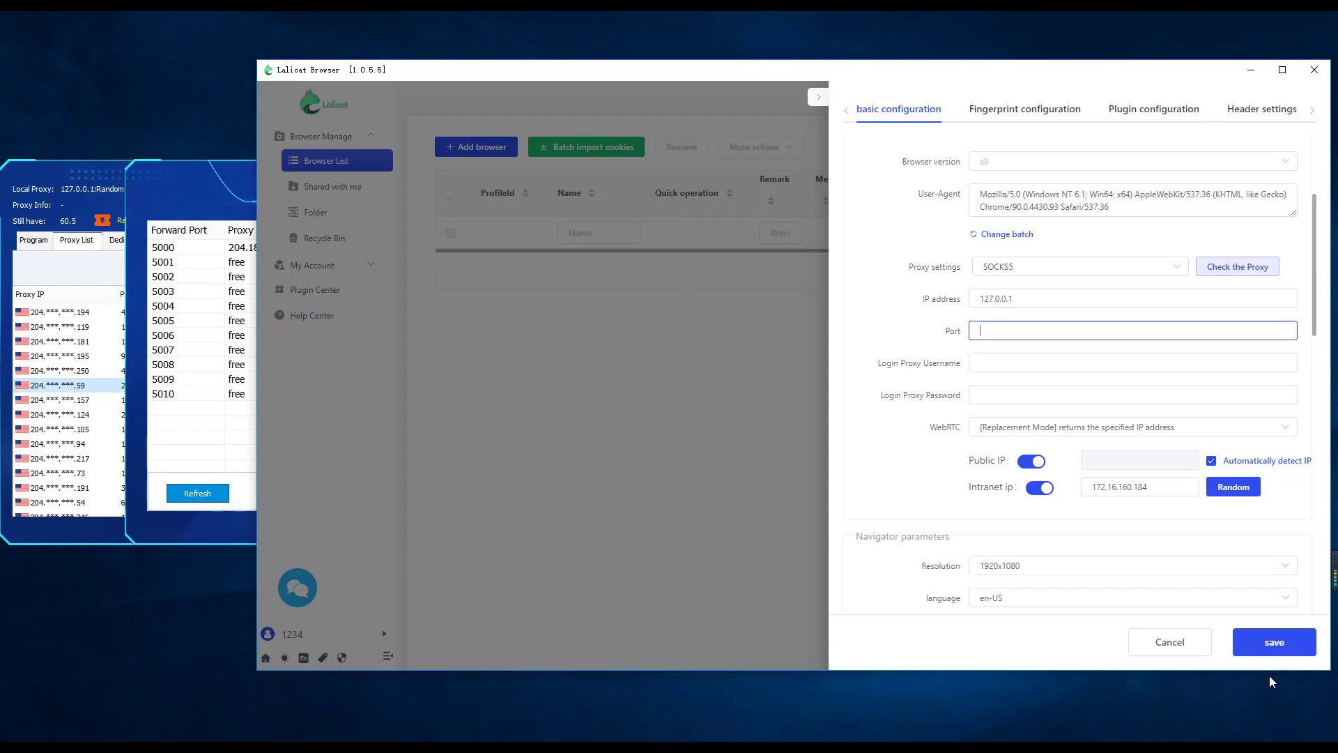
text(5000)
Check the proxy connection, compare with the port forward list, and save the browser profile
click(1238, 267)
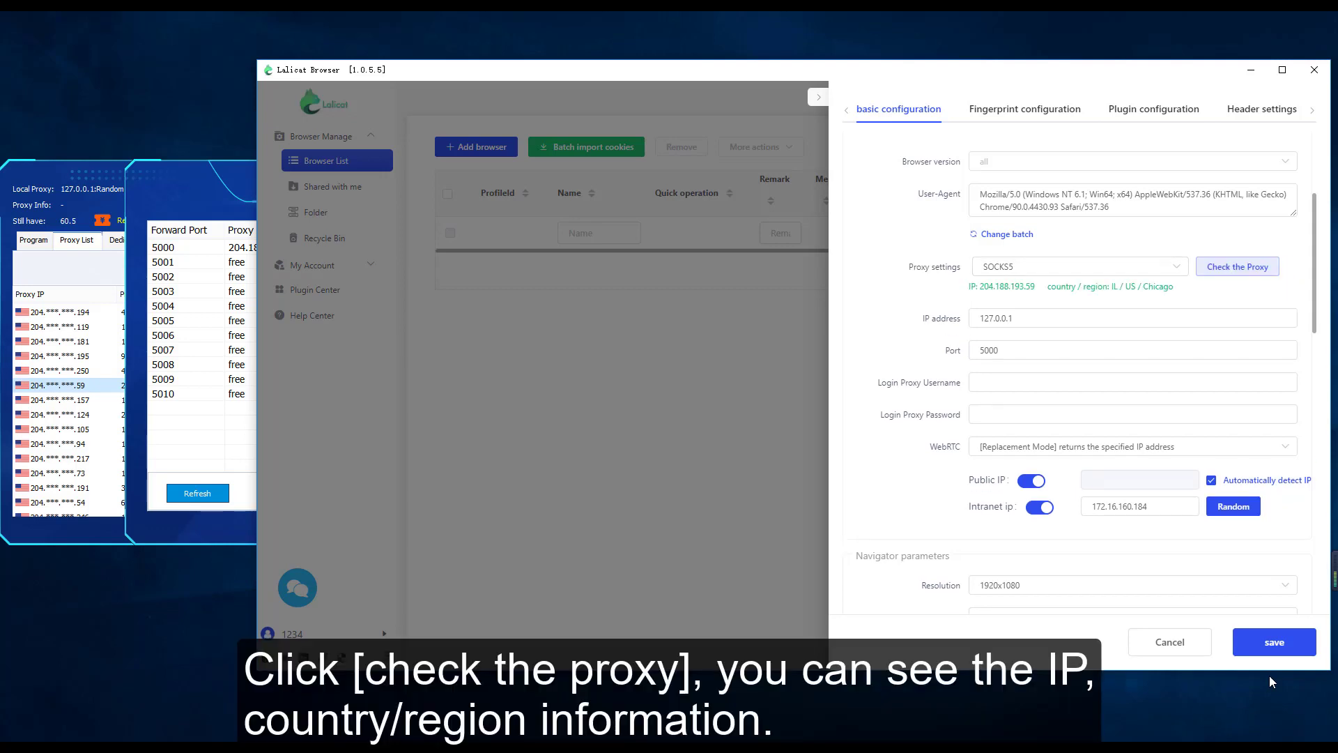
click(195, 206)
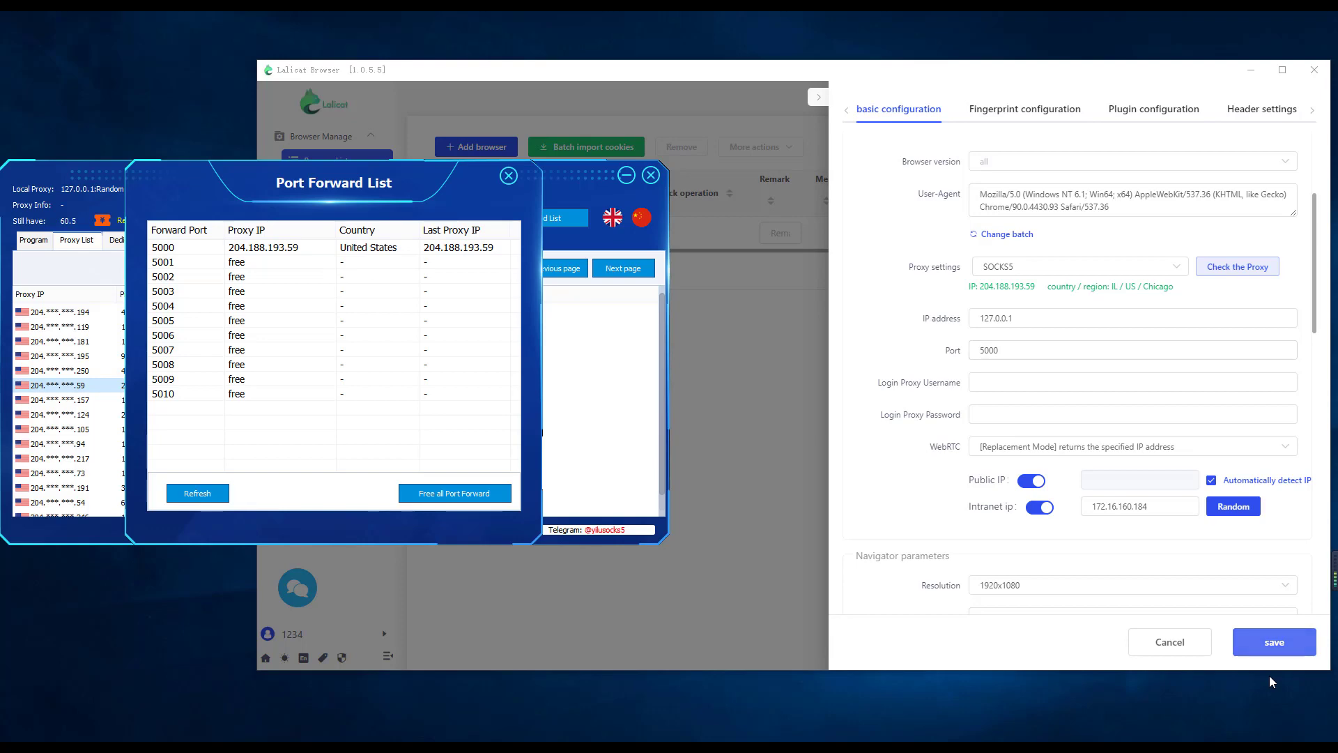
click(1274, 642)
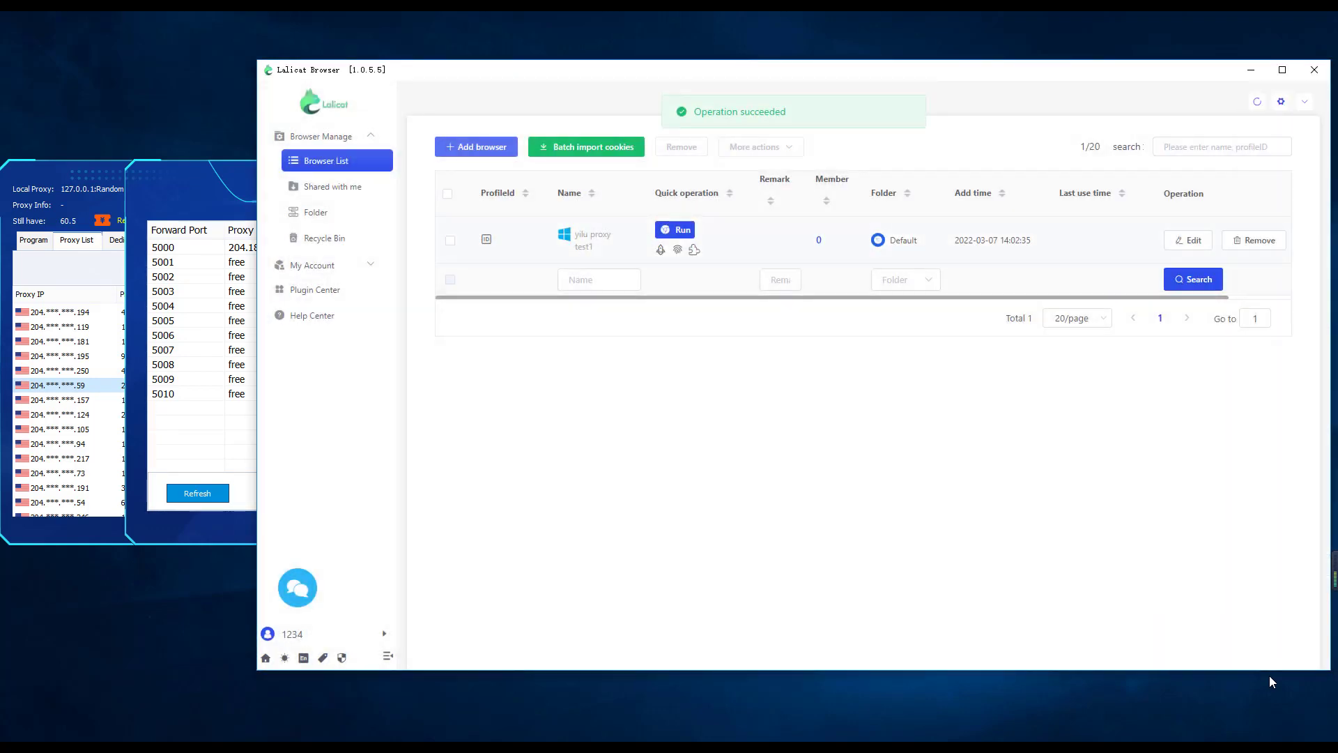
In YiLu Proxy, close the port forward list and forward the Chicago proxy ending in .250 to port 5001
key(alt+Tab)
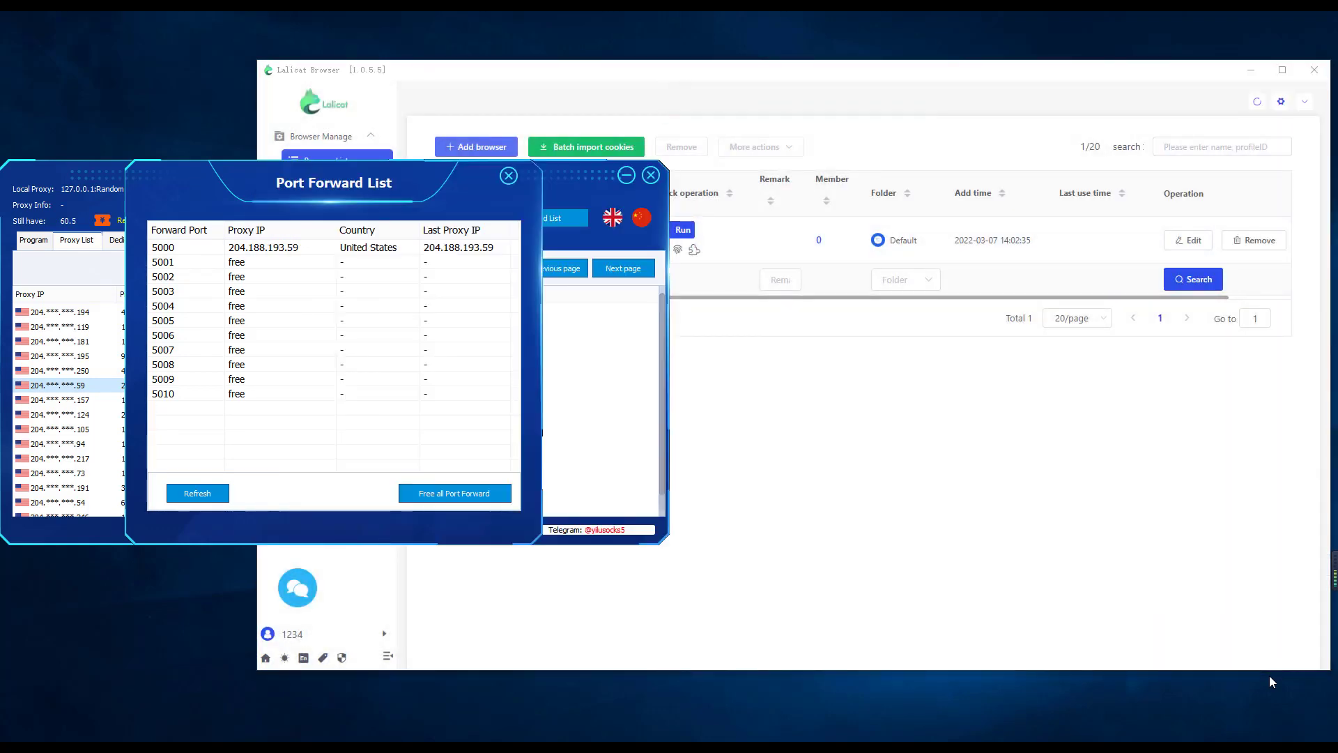
click(508, 175)
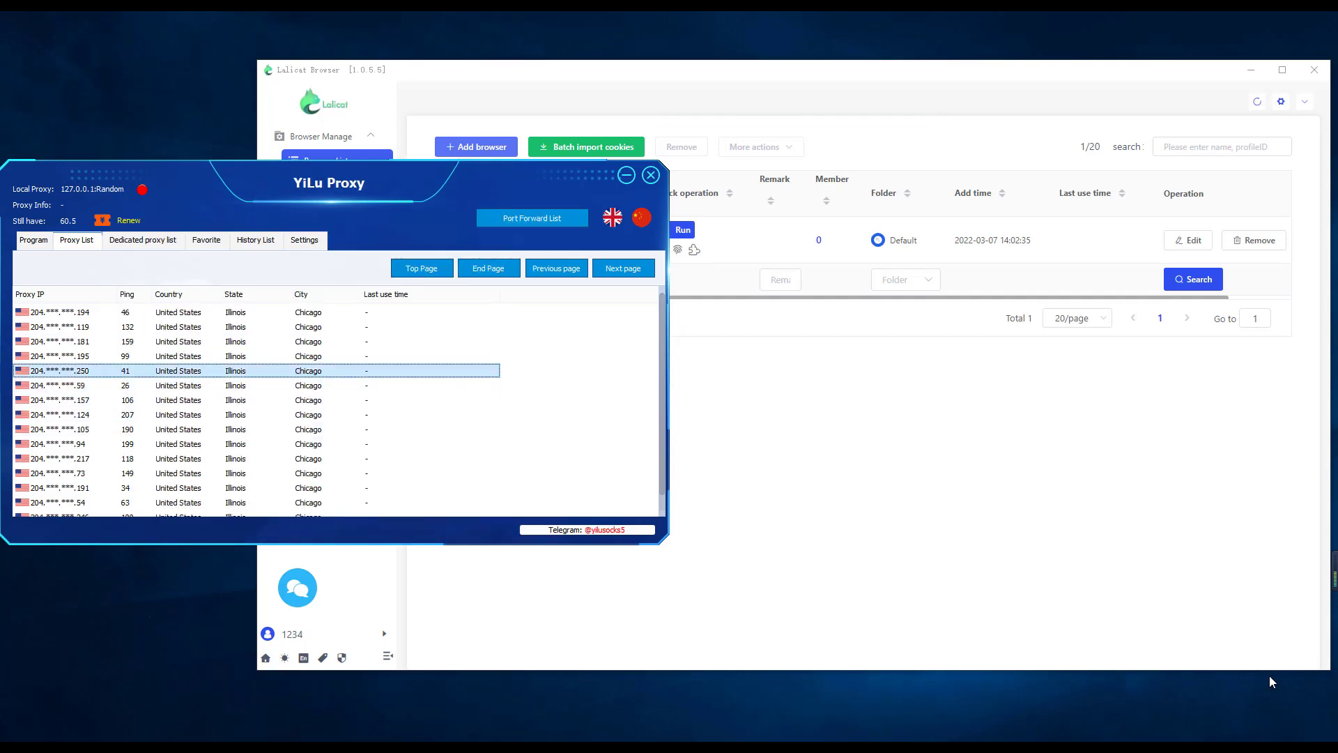
right_click(91, 371)
mouse_move(140, 418)
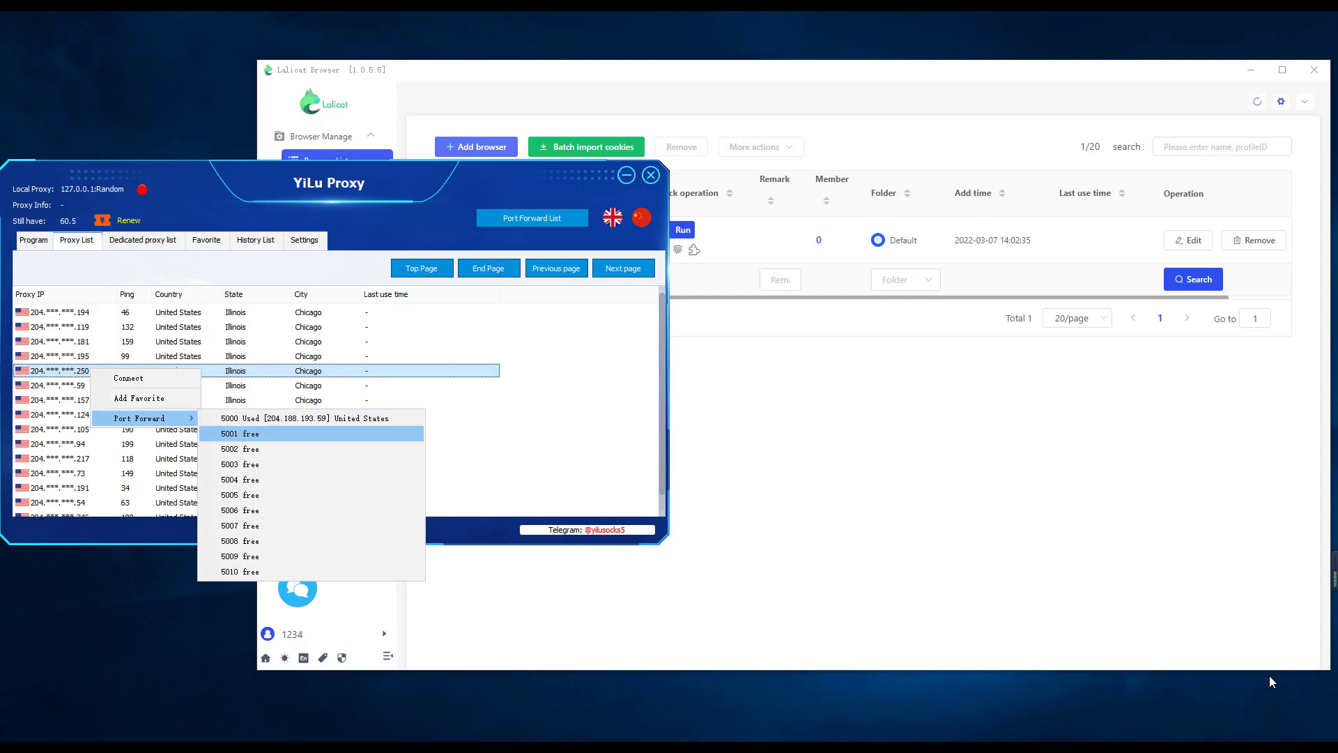
click(240, 433)
Add a second browser profile named yilu proxy test2
click(476, 147)
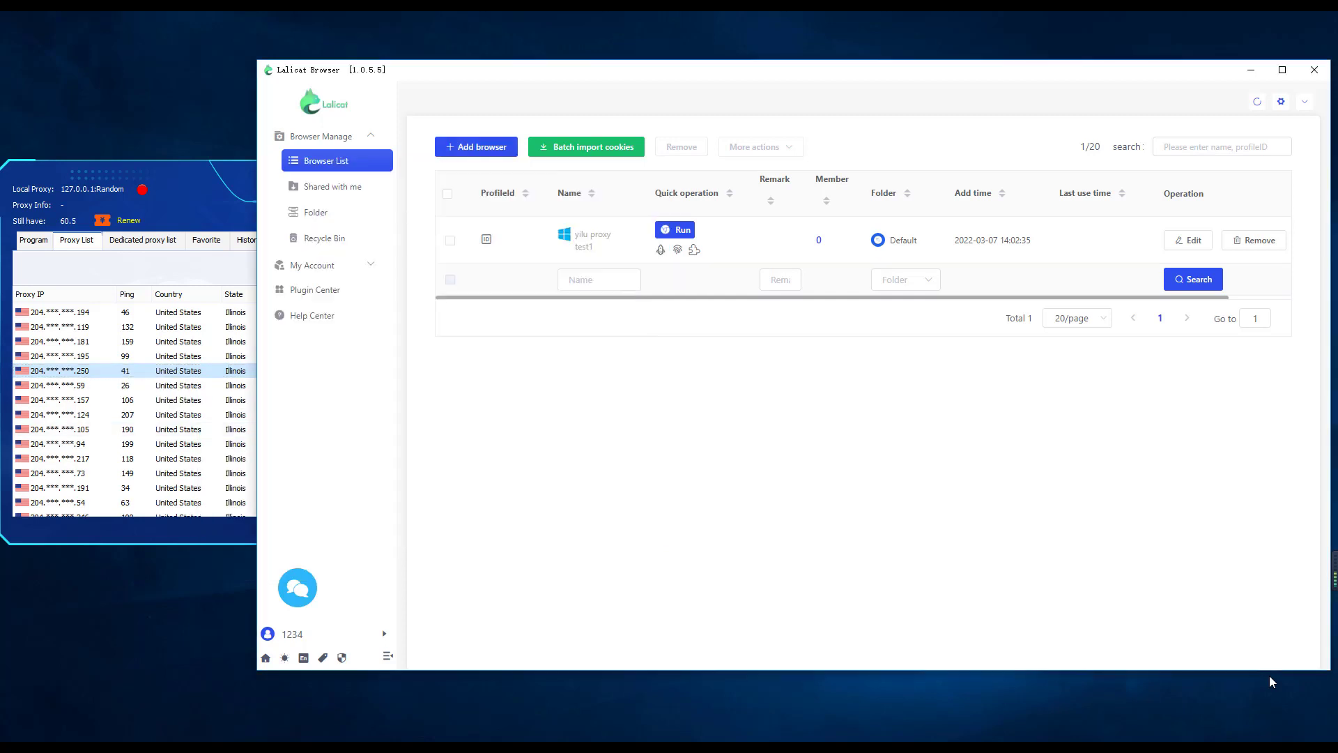
click(476, 147)
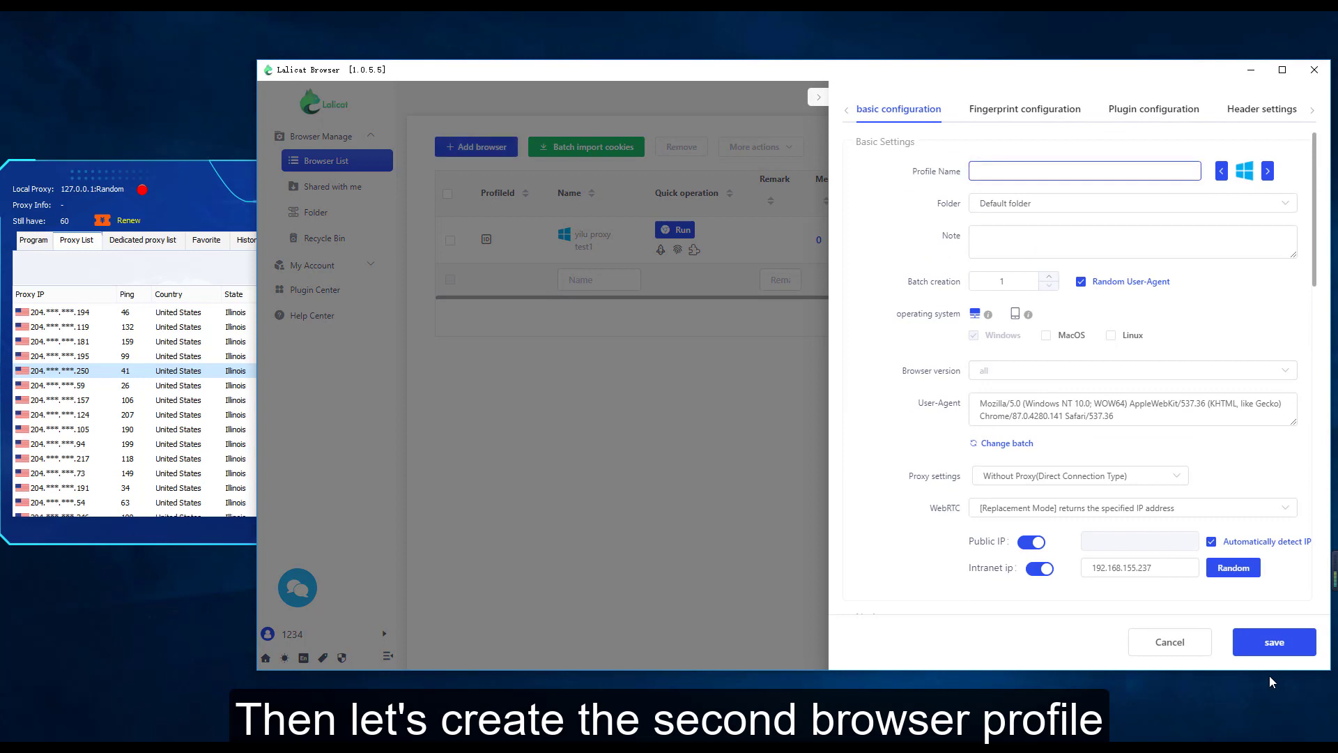
text(yilu )
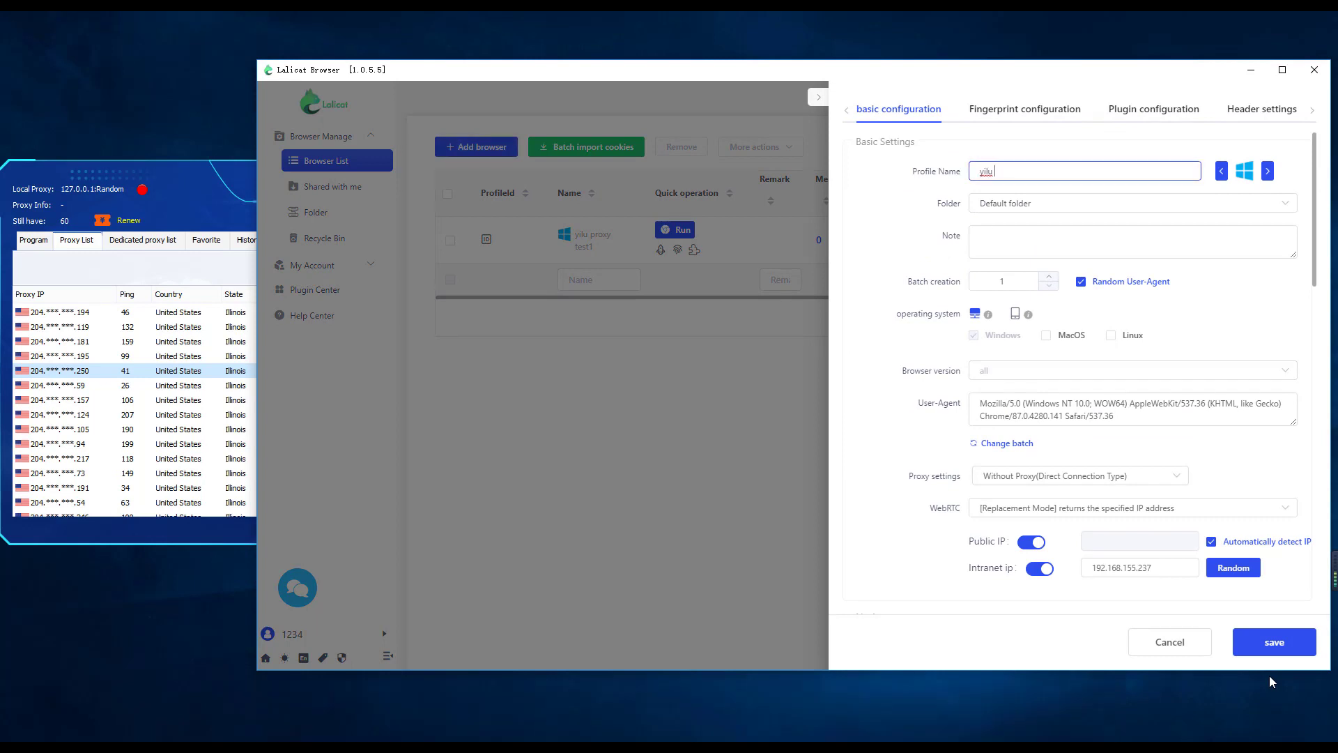
text(proxy test2)
Set the profile's operating systems to Windows and Linux only
scroll(1077, 372, down, 1)
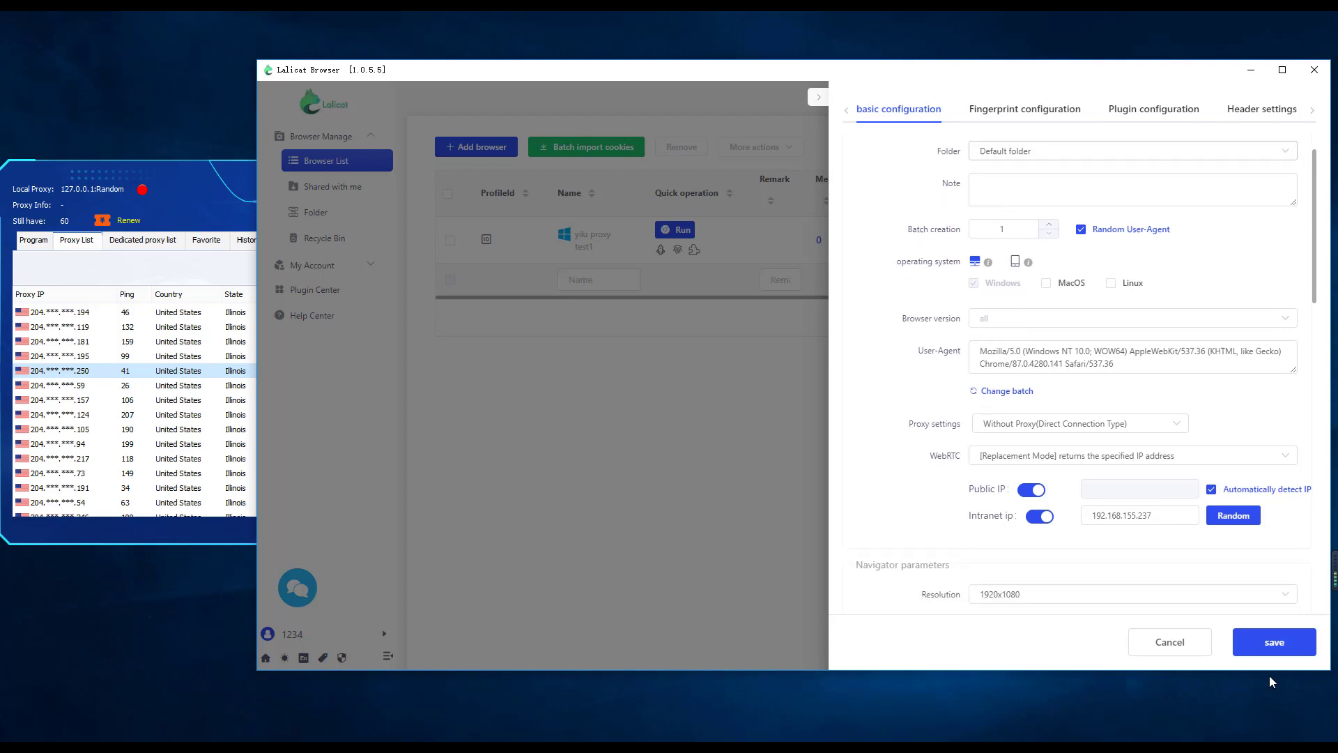
click(1046, 266)
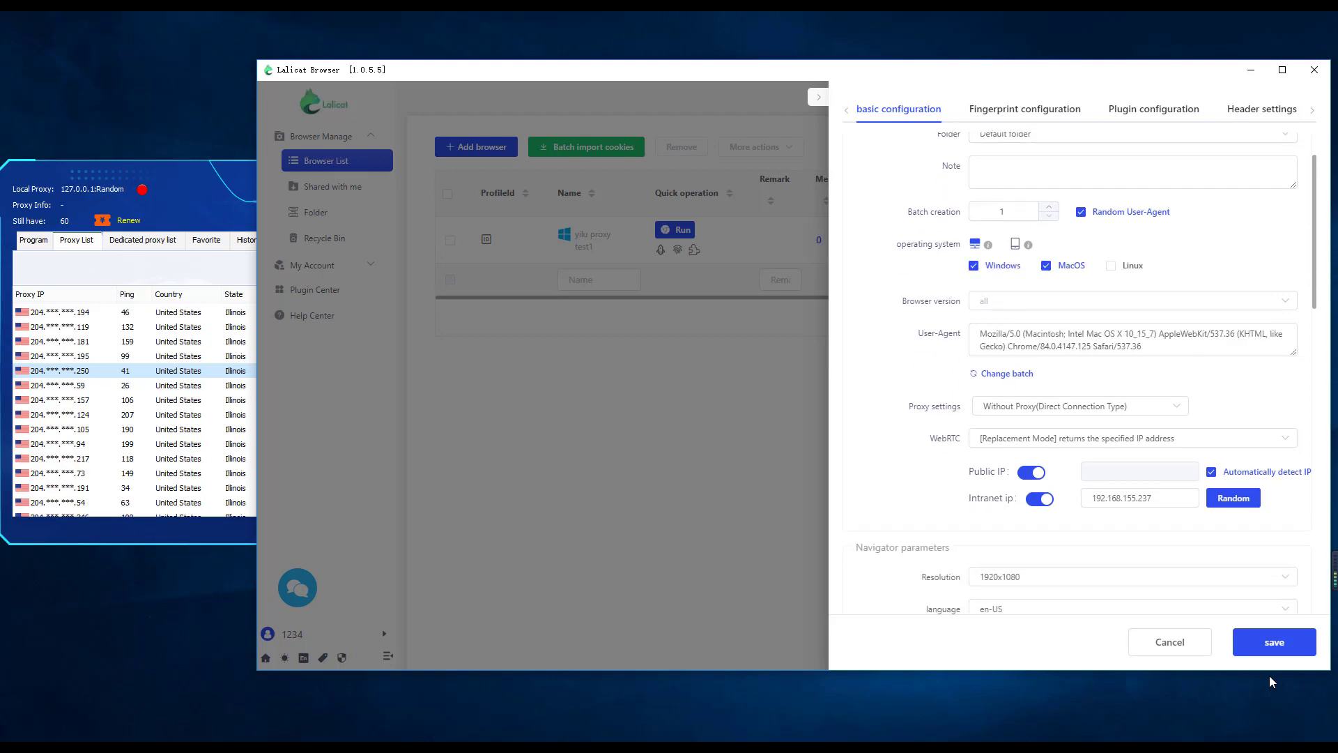
click(1046, 266)
click(1046, 265)
click(1111, 266)
click(1047, 266)
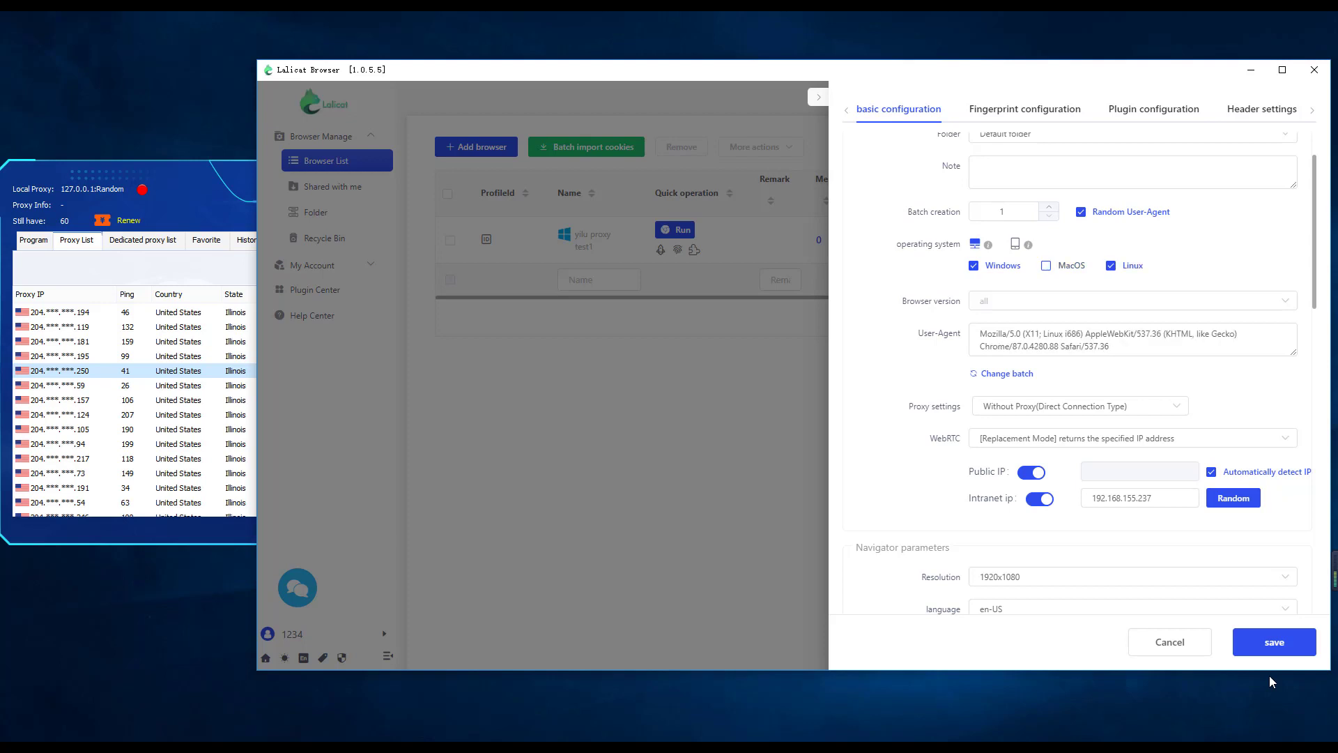
click(974, 265)
click(973, 265)
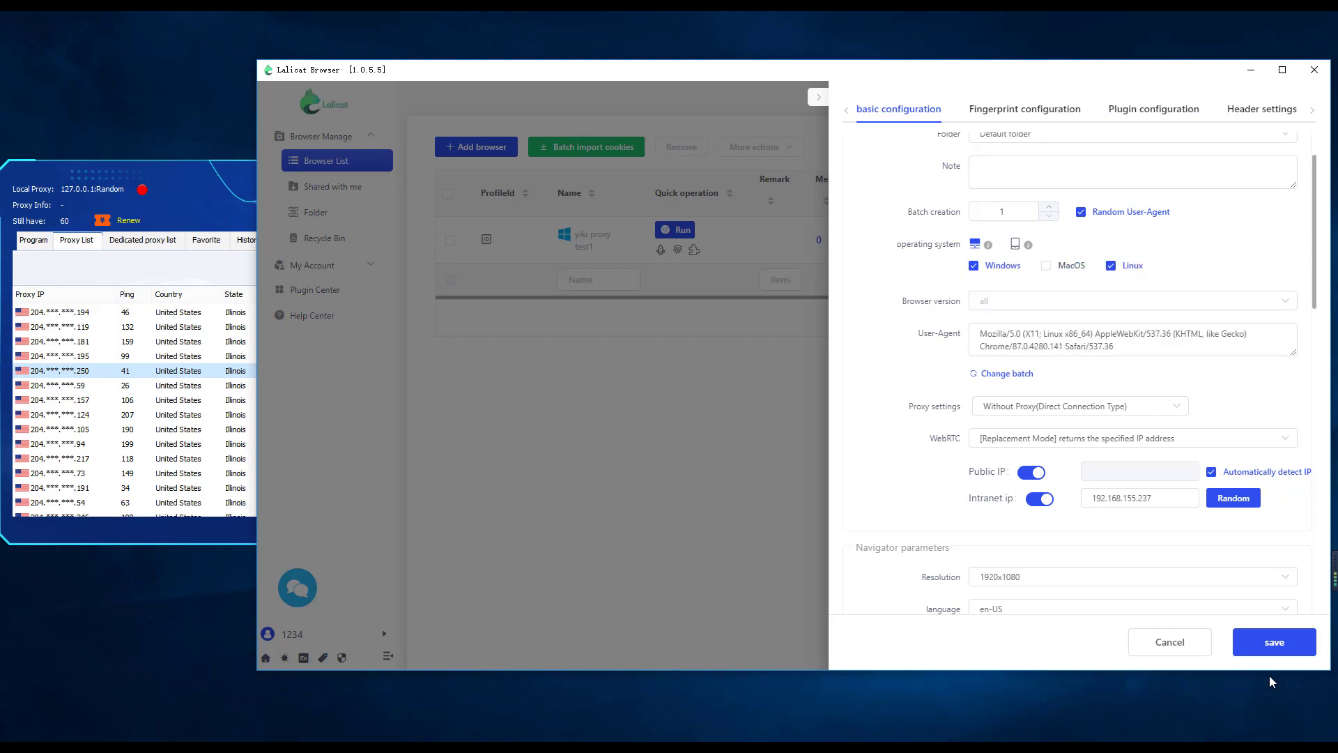
Set the profile's proxy to SOCKS5 with IP address 127.0.0.1 and port 5001
scroll(1077, 369, down, 1)
click(1081, 336)
click(1004, 440)
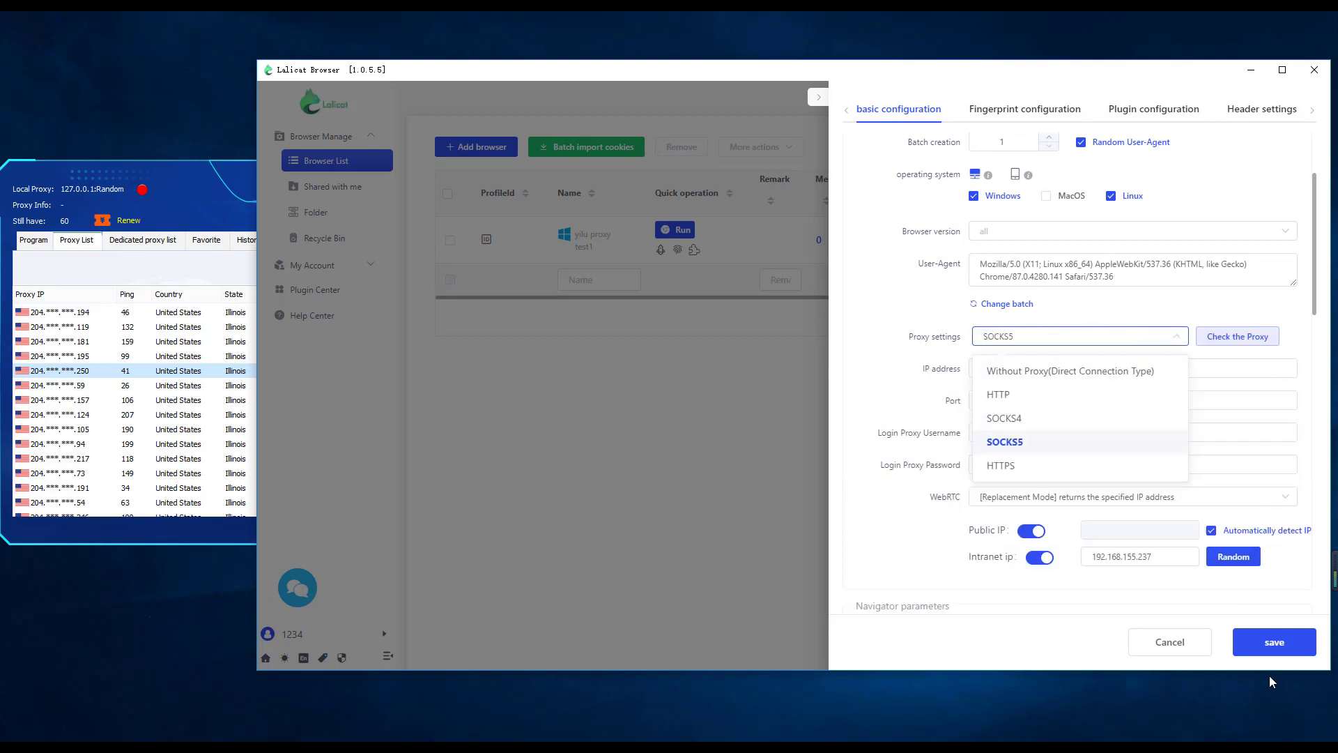
click(1133, 368)
text(12)
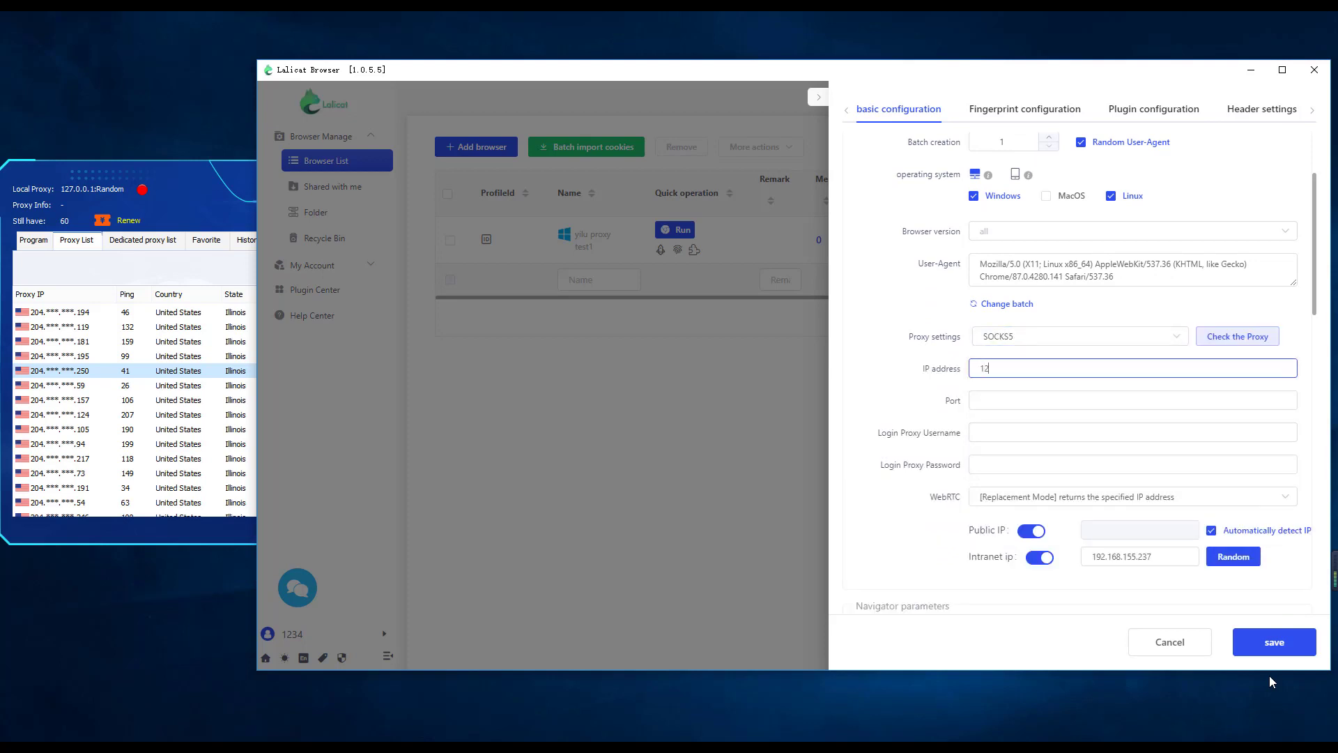
text(7.0.0.1)
key(Tab)
text(5001)
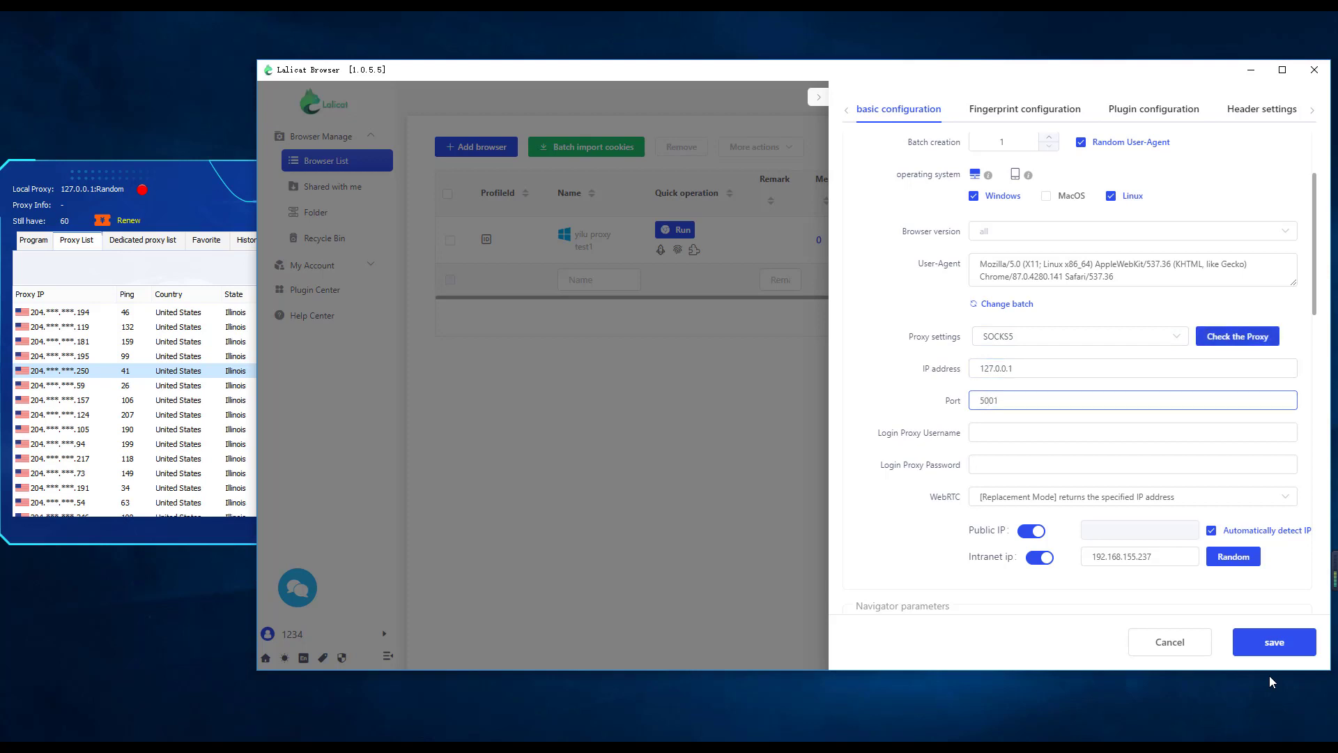
Check the proxy, compare it with the YiLu Proxy port forward list, and save the second profile
click(1238, 337)
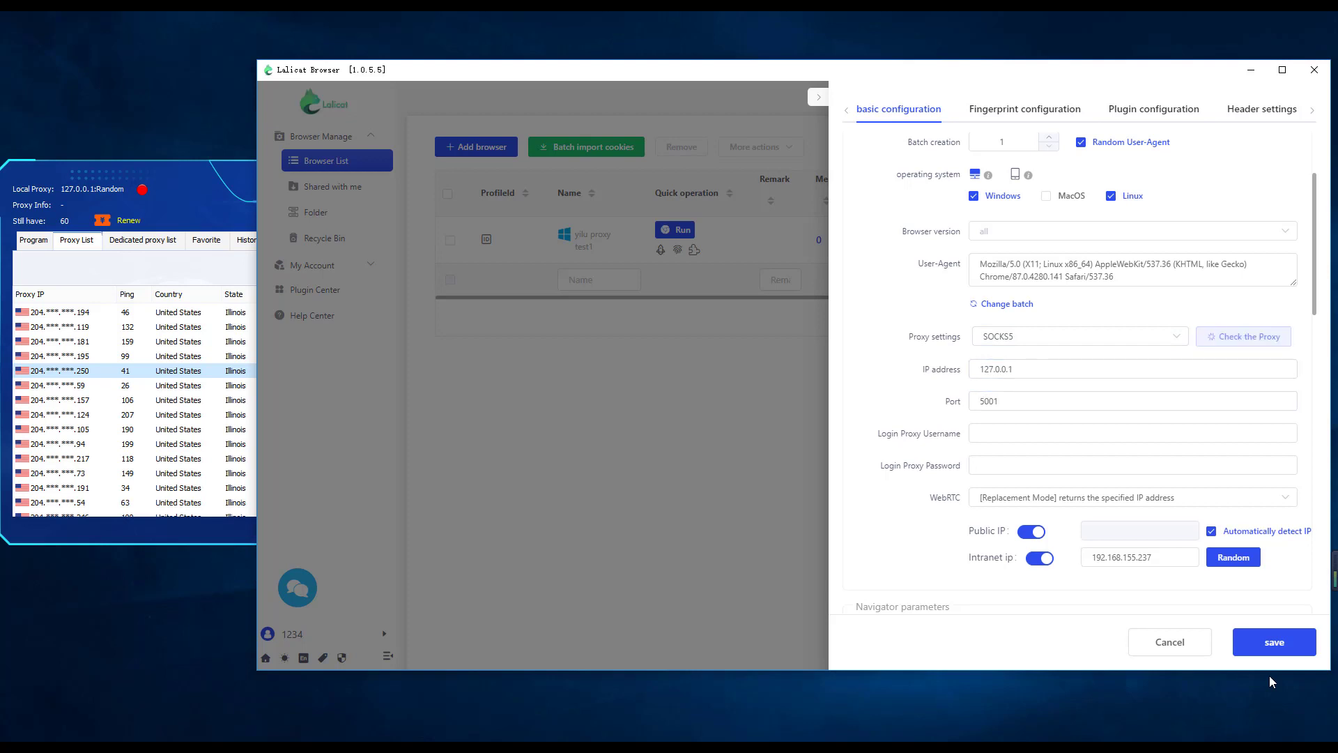
click(188, 208)
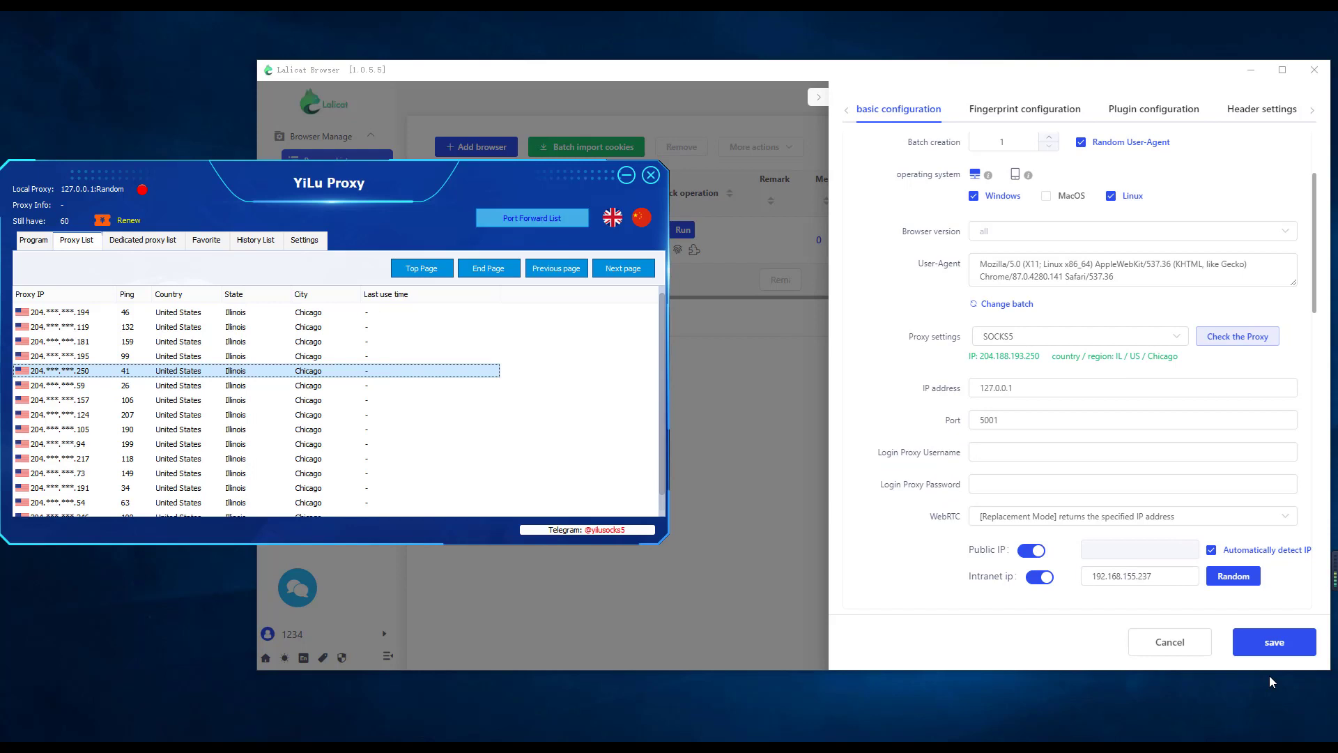
click(531, 218)
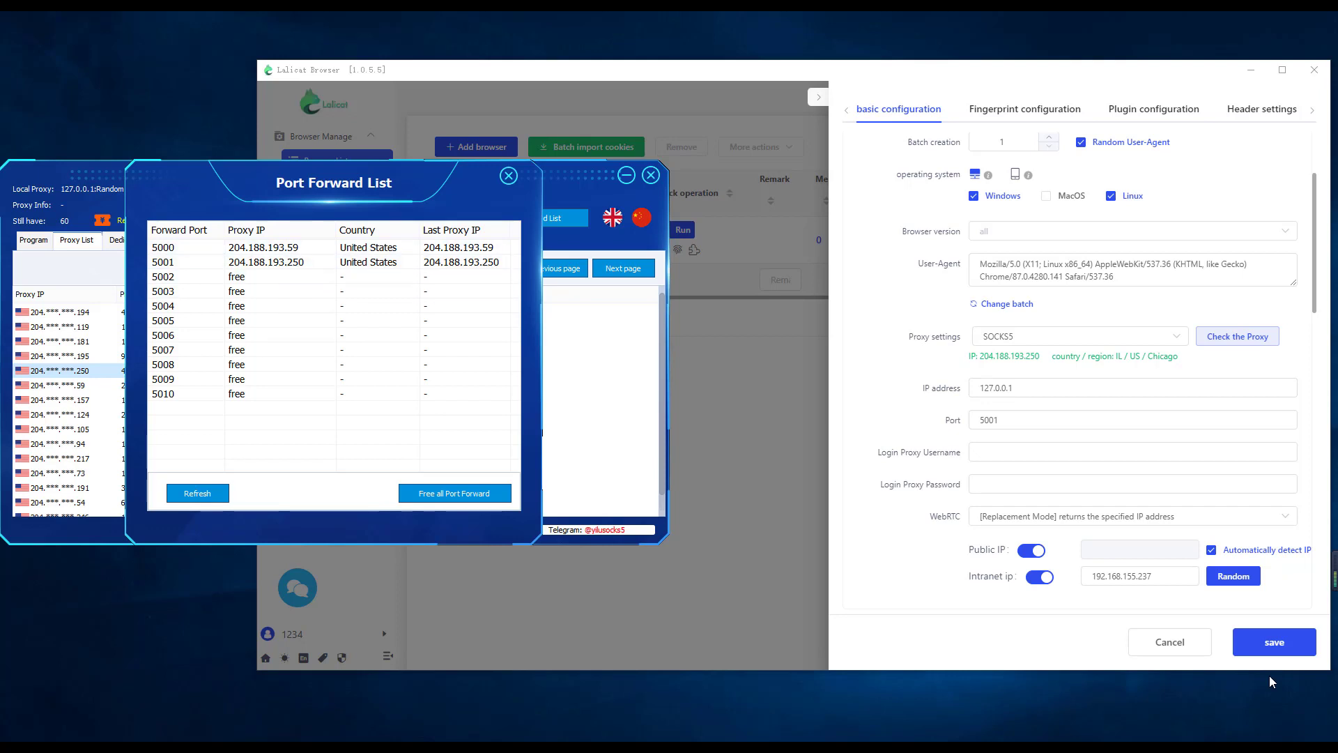
click(1275, 642)
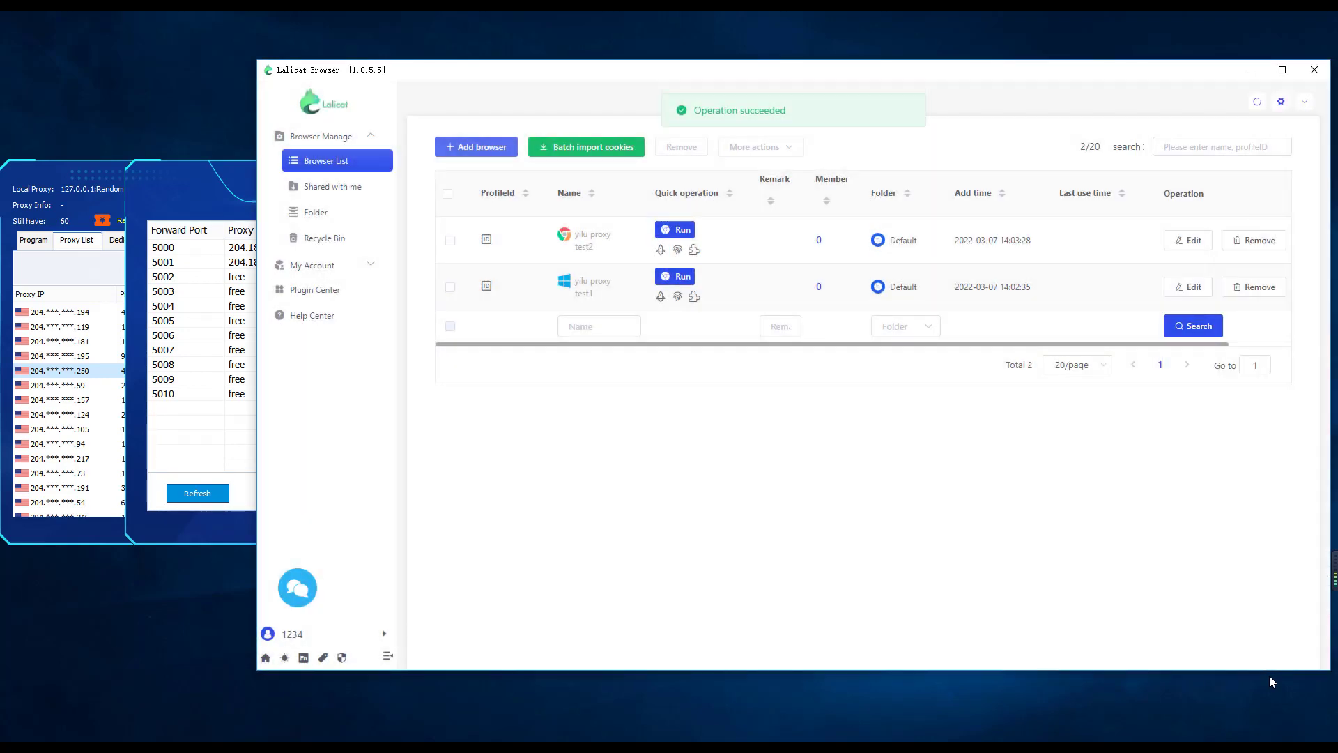
Launch both browser profiles and go to browserleaks.com in the test1 browser
click(675, 230)
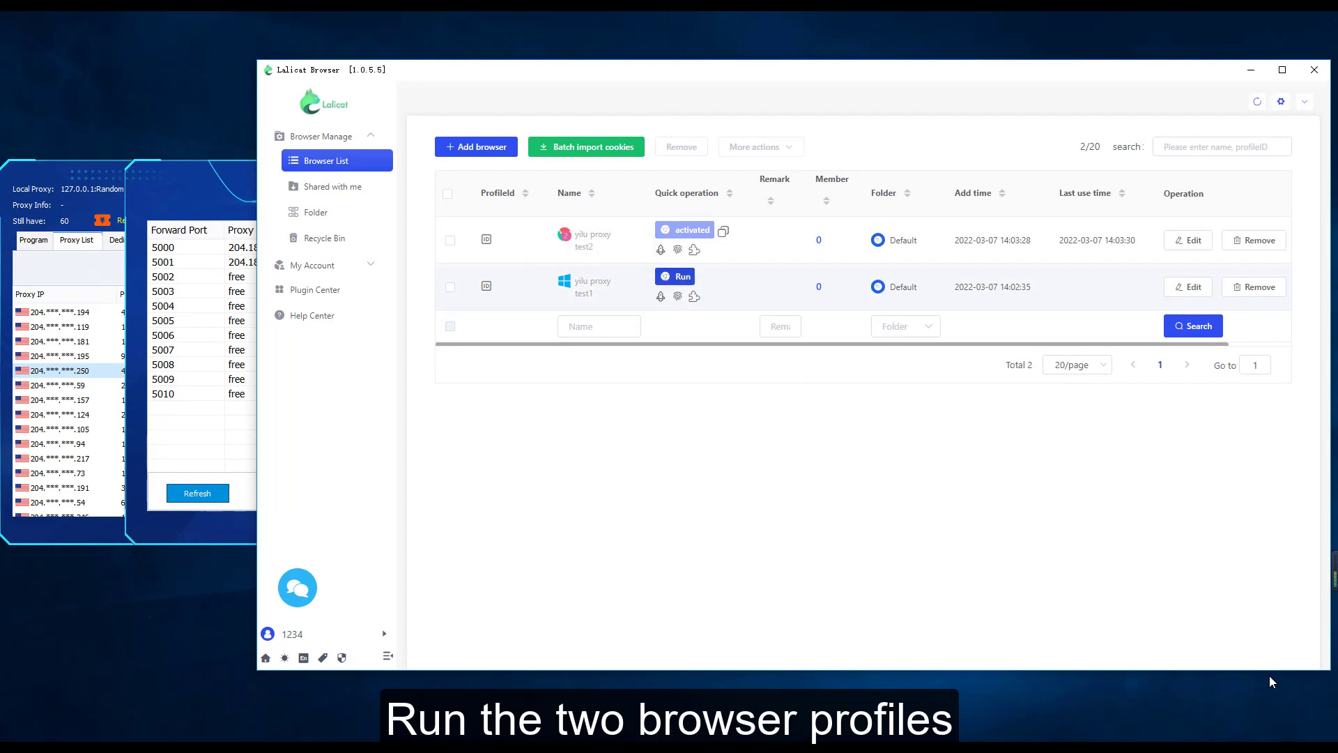
click(675, 277)
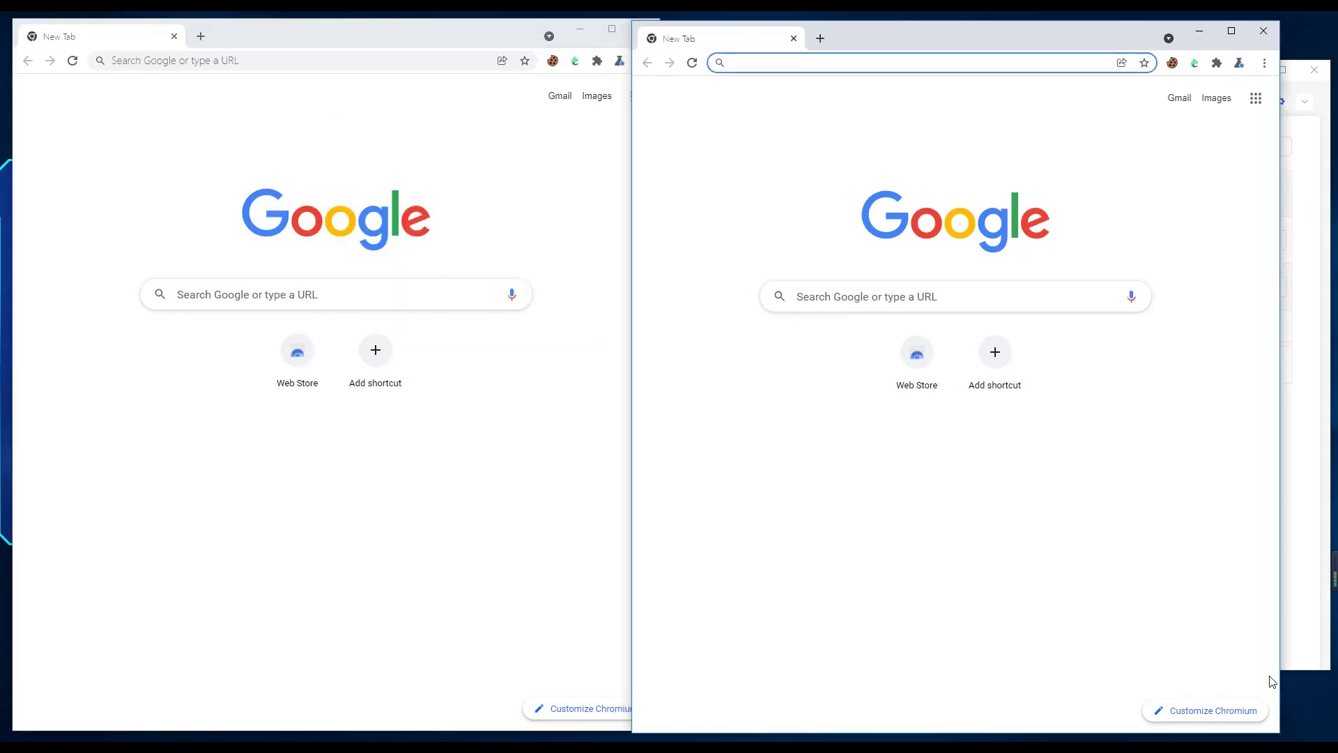
text(brow)
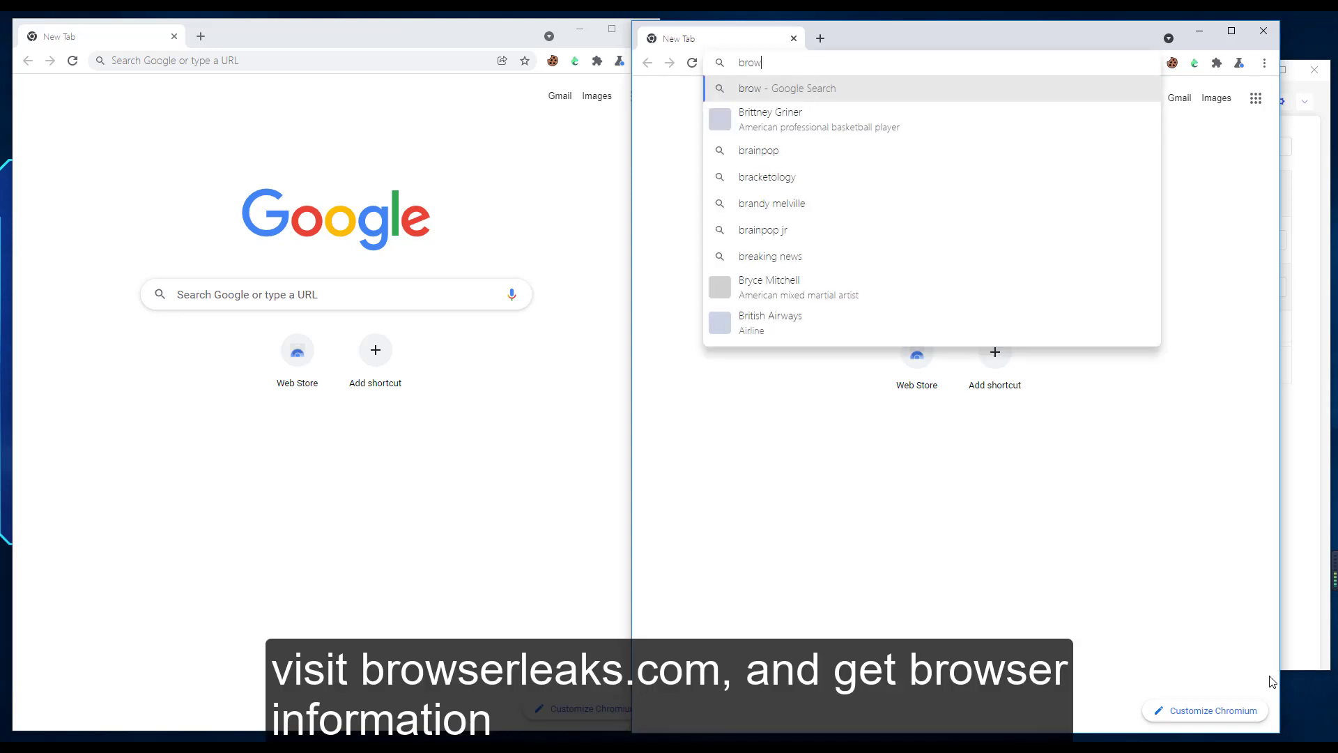
text(serle)
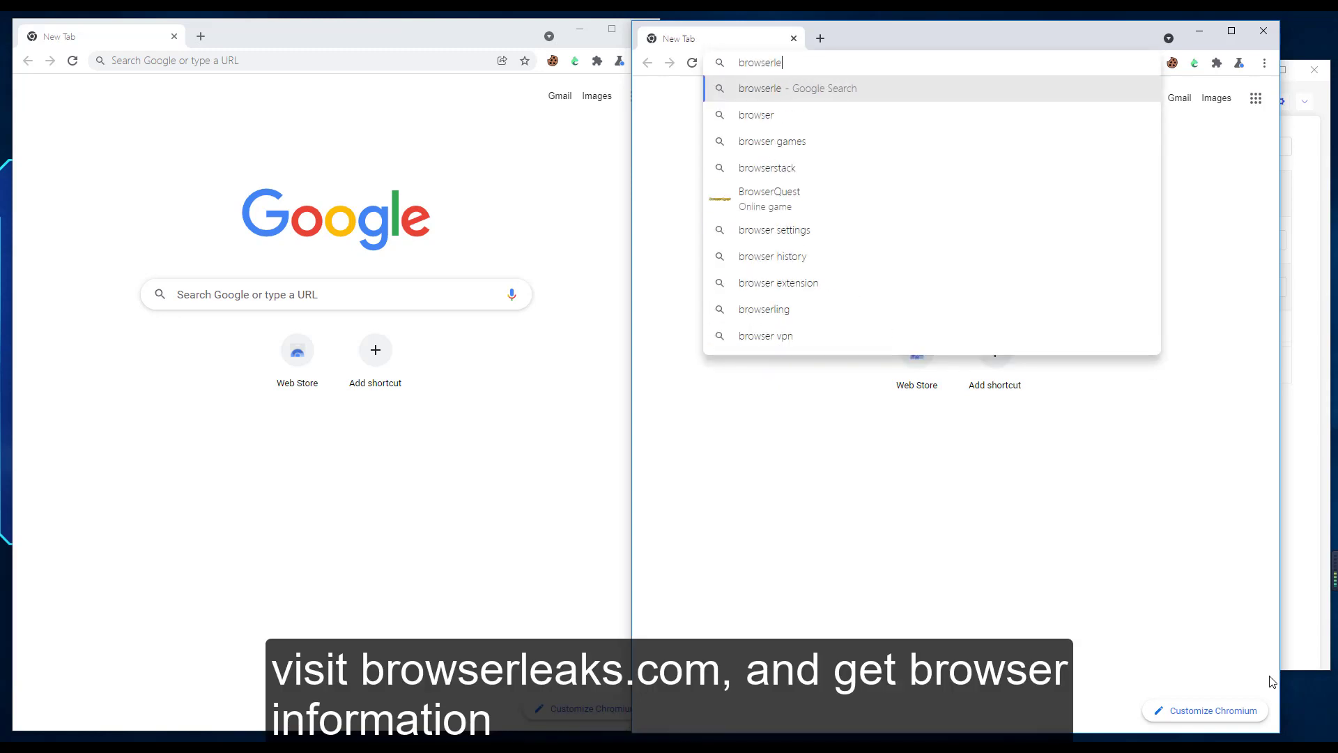
text(aks.com)
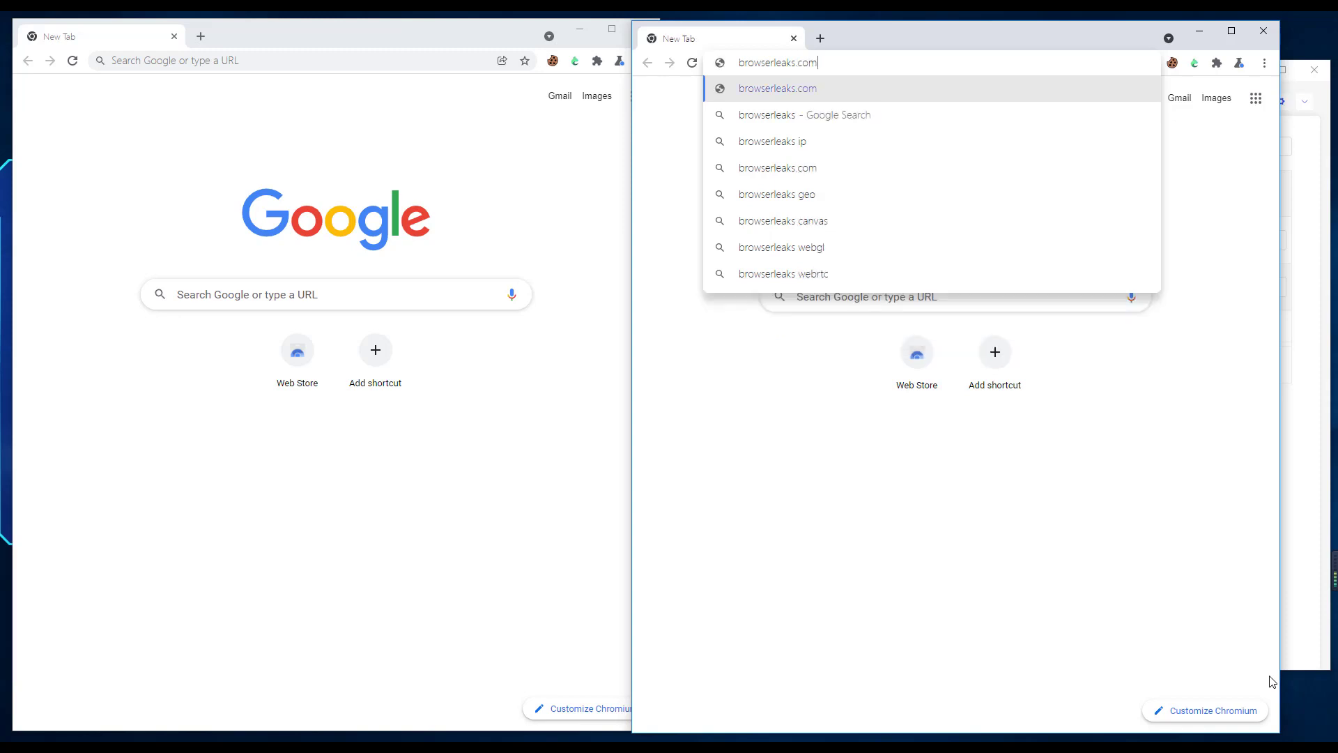
key(Return)
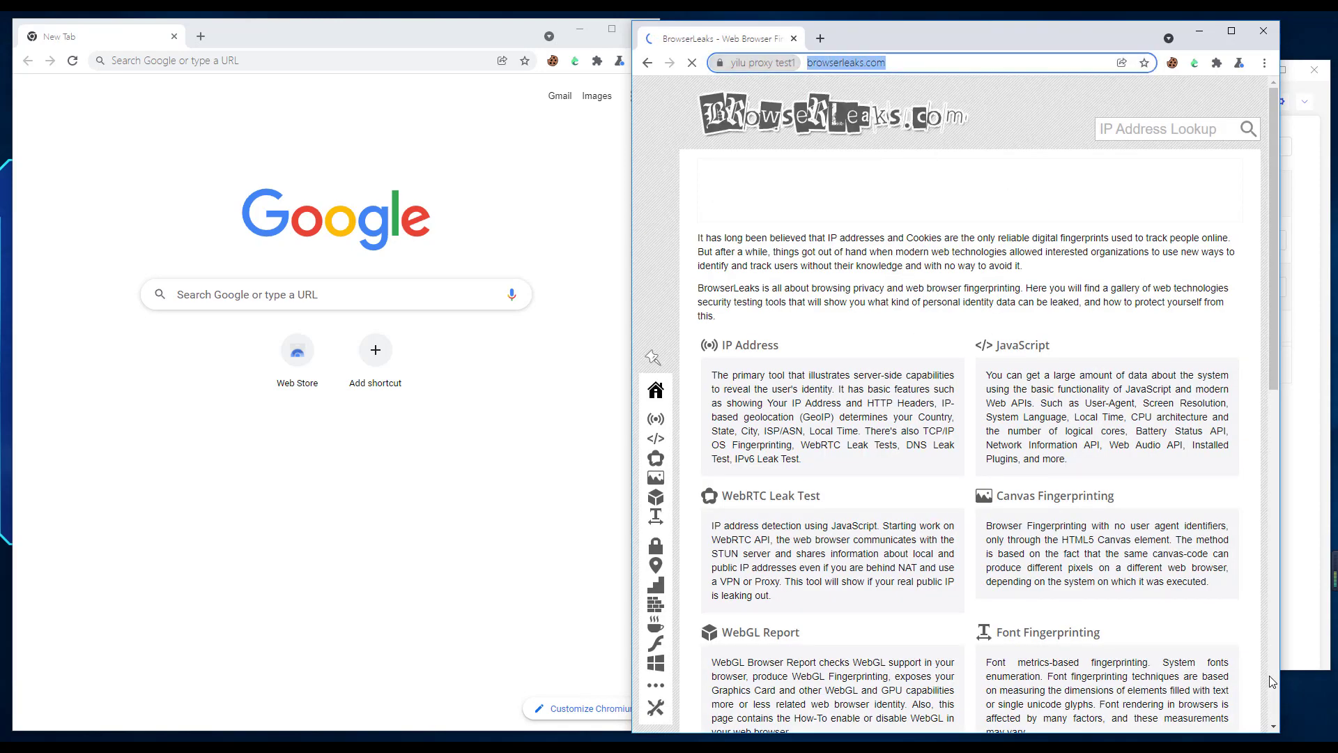
In the test2 browser, go to browserleaks.com and open its IP Address page
key(alt+Tab)
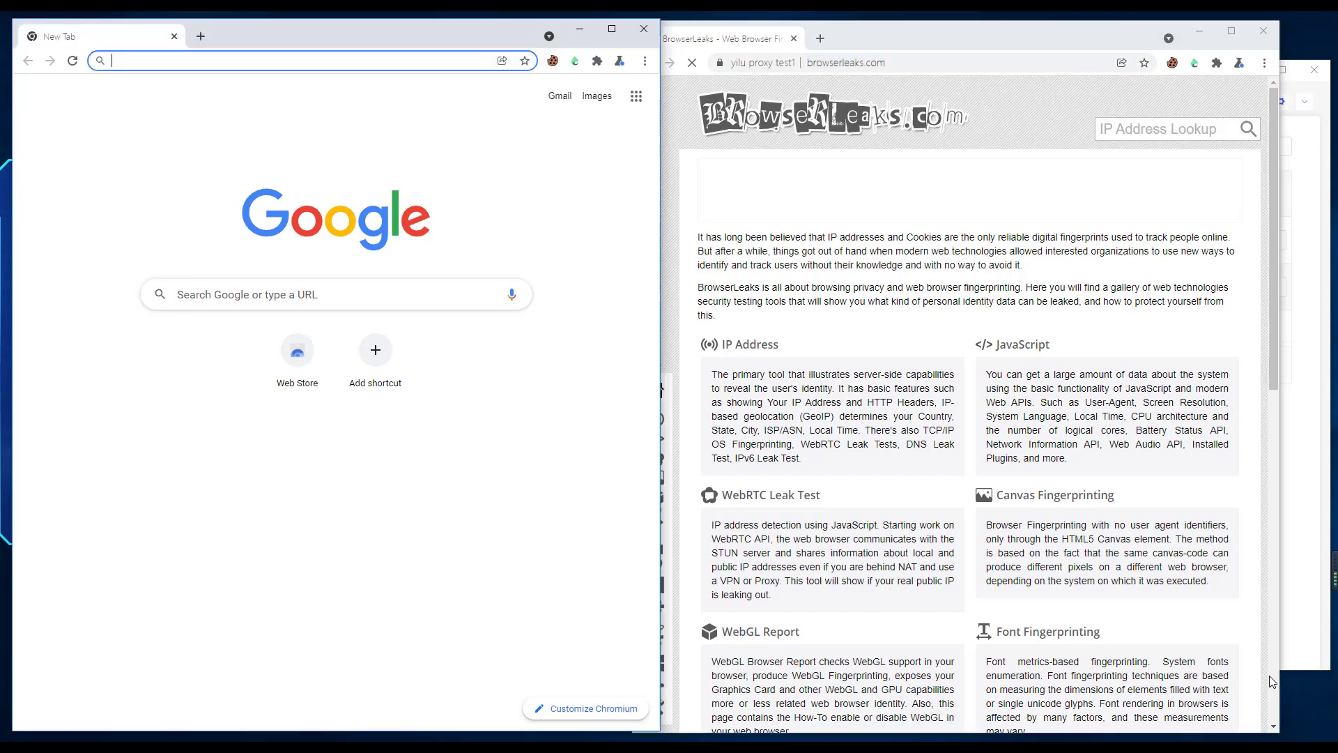
text(https://browserleaks.com)
key(Return)
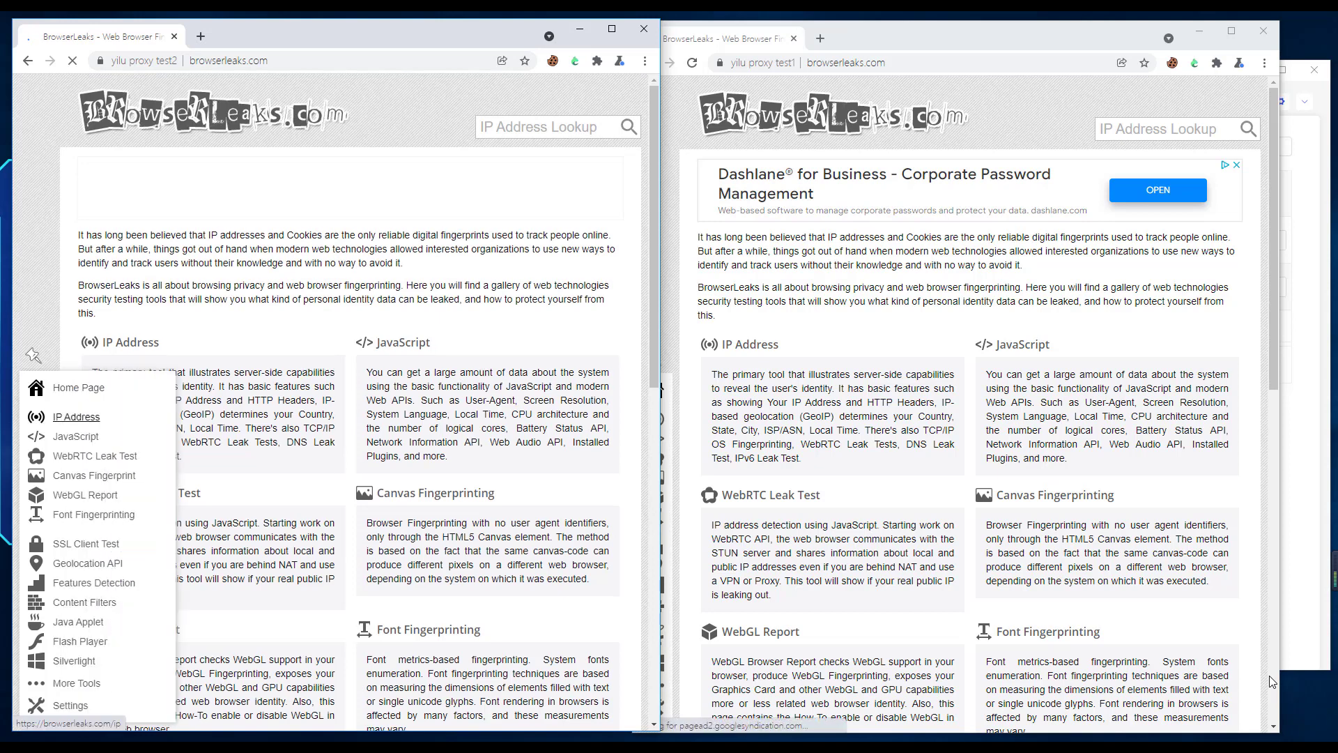
click(76, 417)
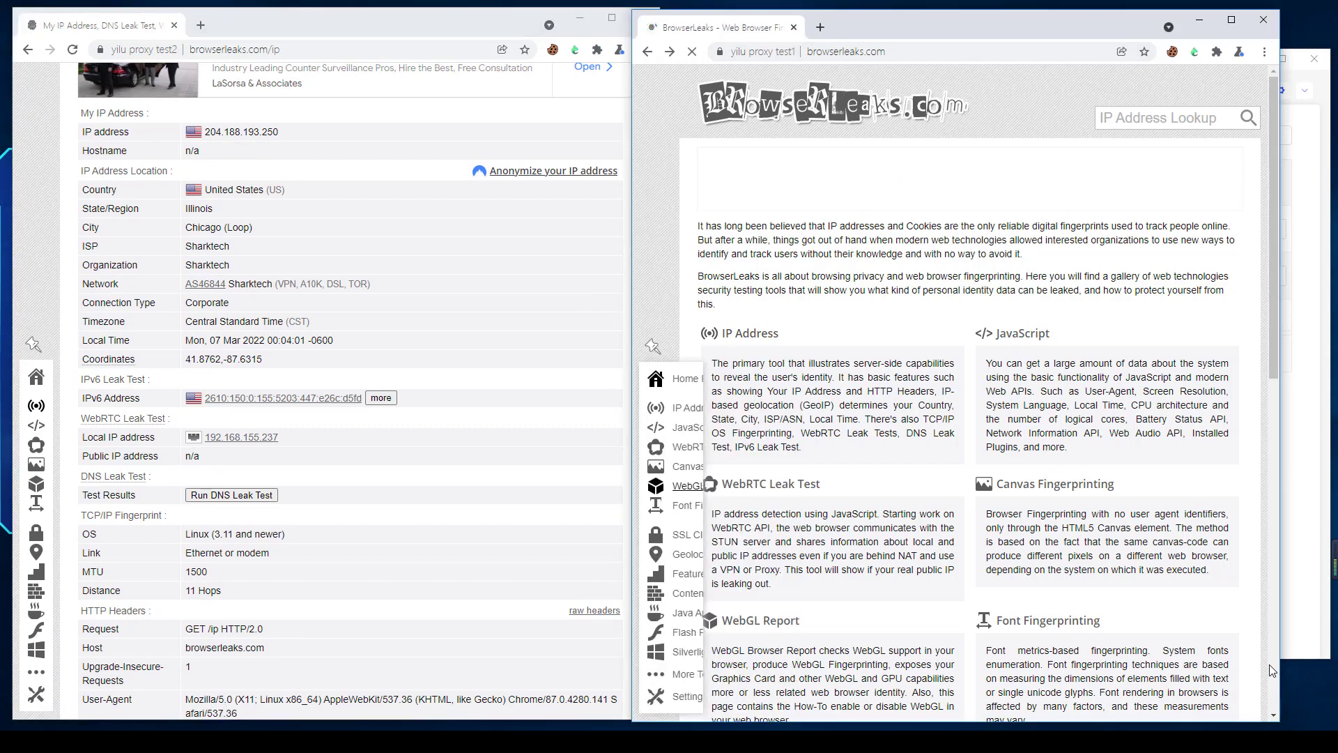
Compare the IP details shown in both browsers with the port forward list
mouse_move(696, 408)
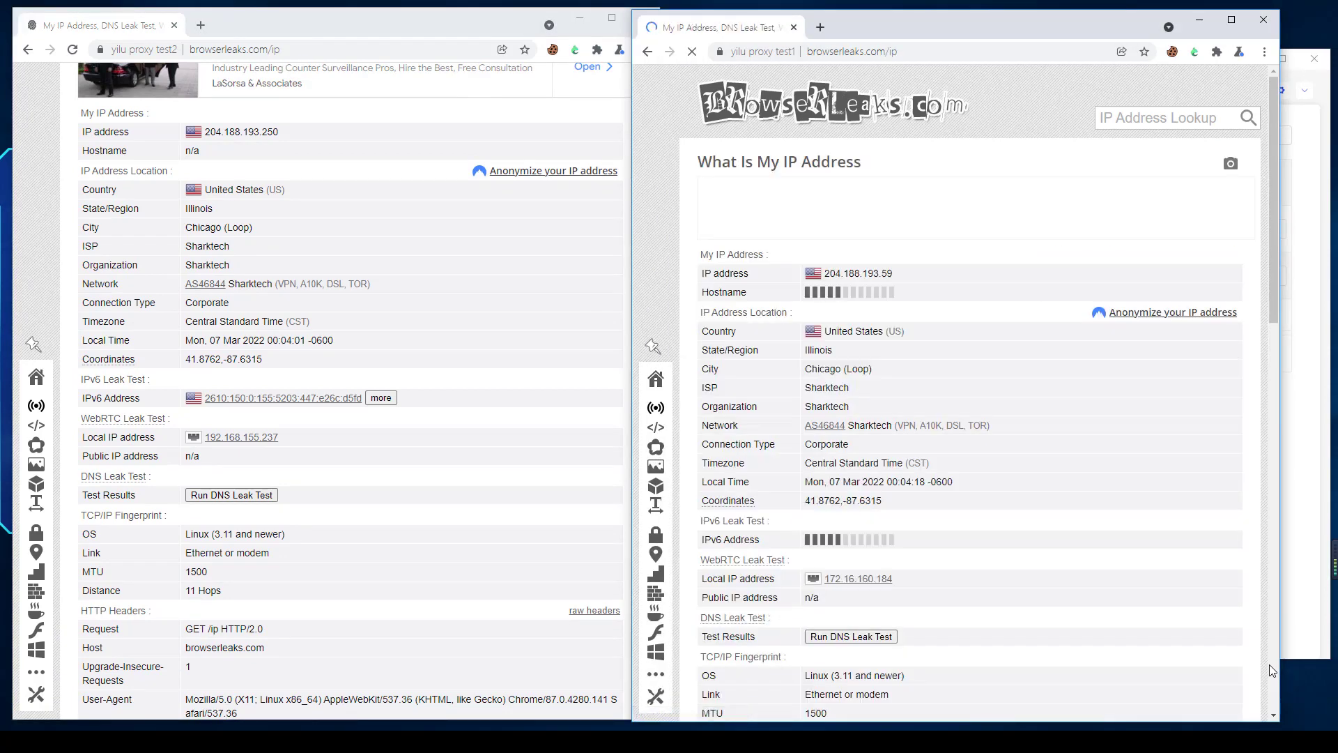
scroll(969, 418, down, 1)
scroll(348, 419, up, 2)
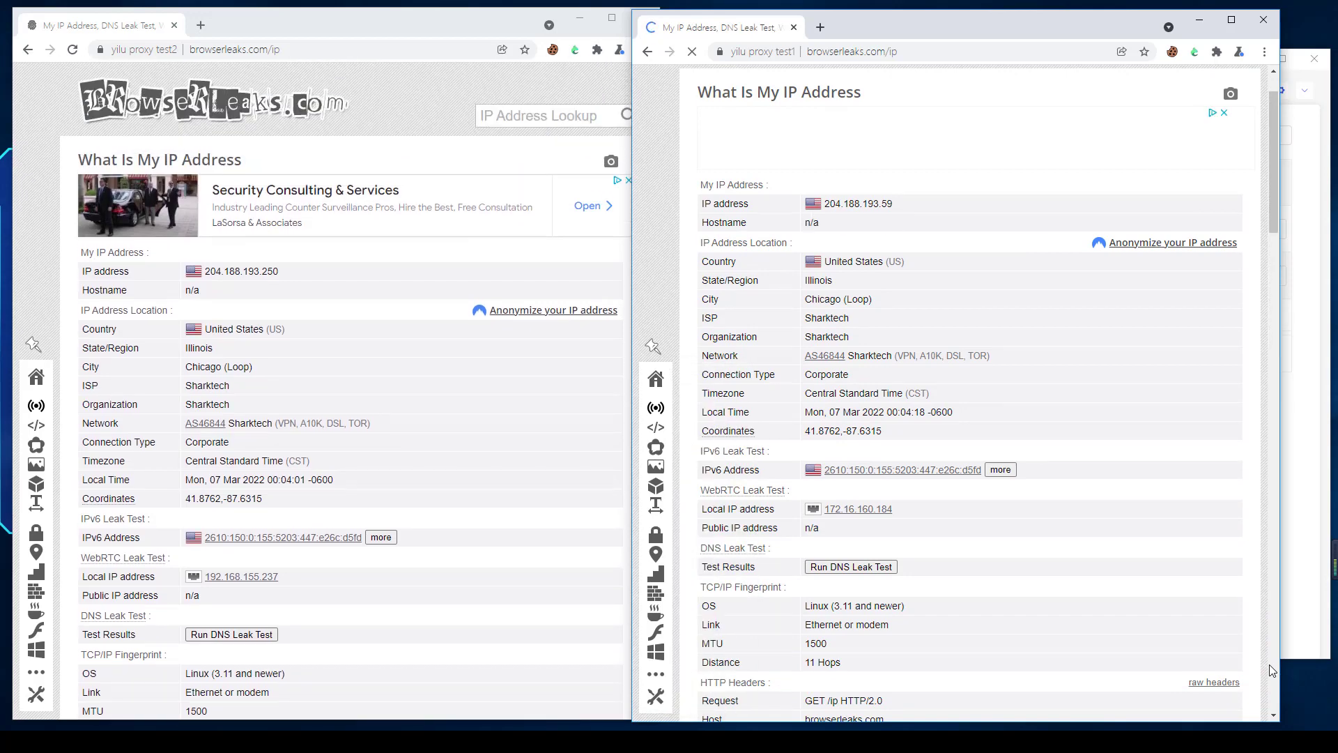
click(733, 690)
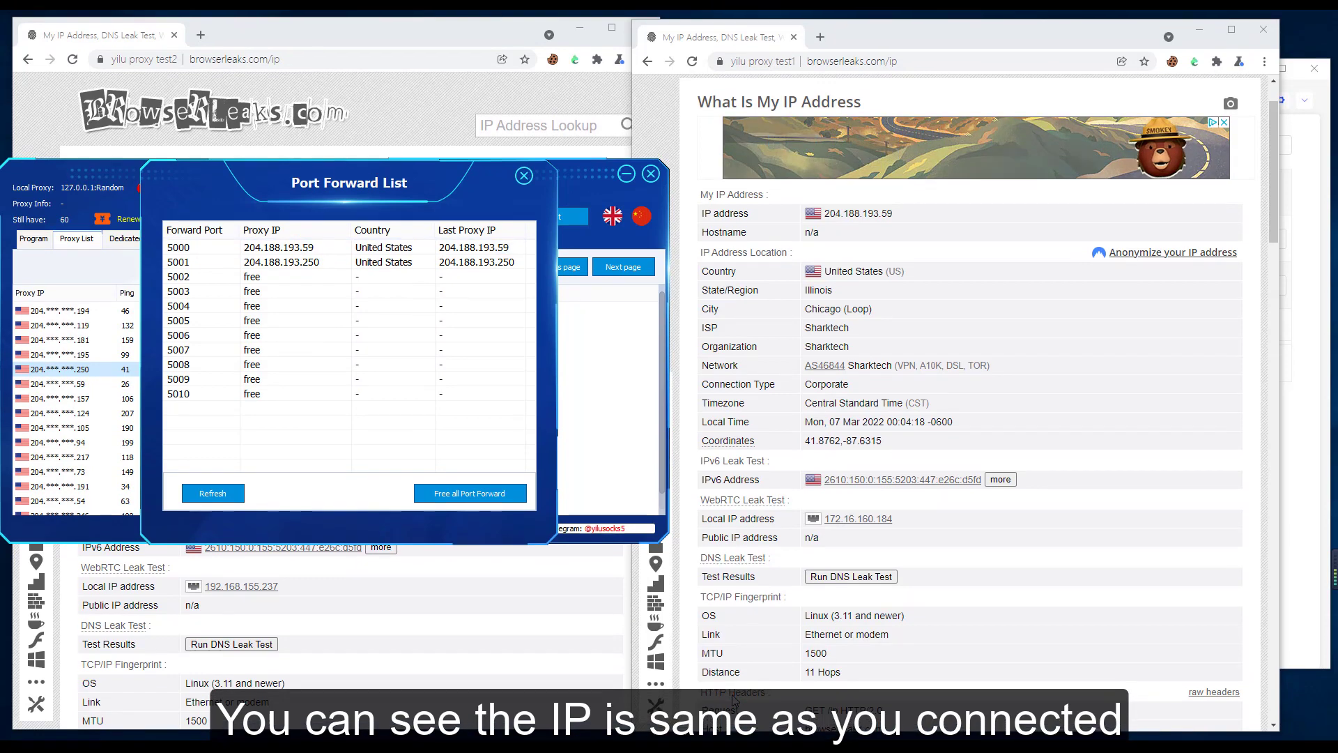
scroll(733, 701, down, 2)
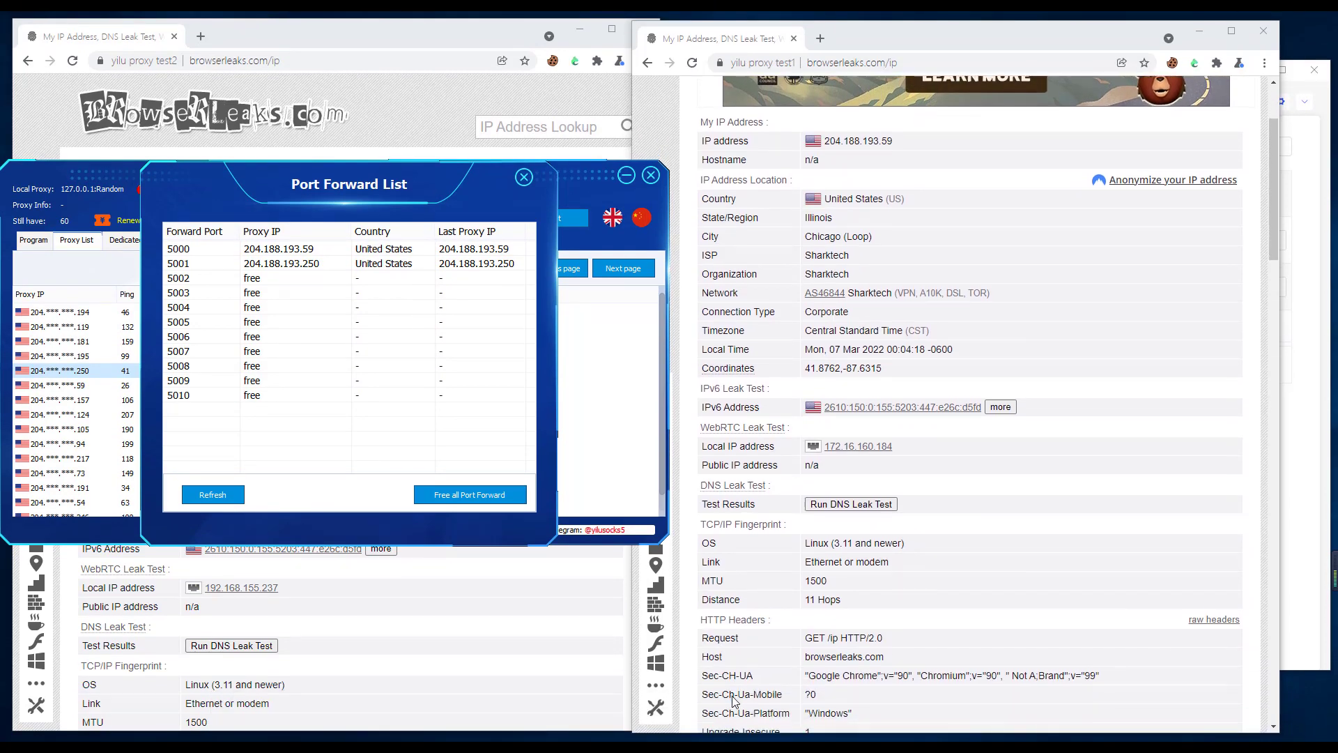
scroll(733, 701, down, 8)
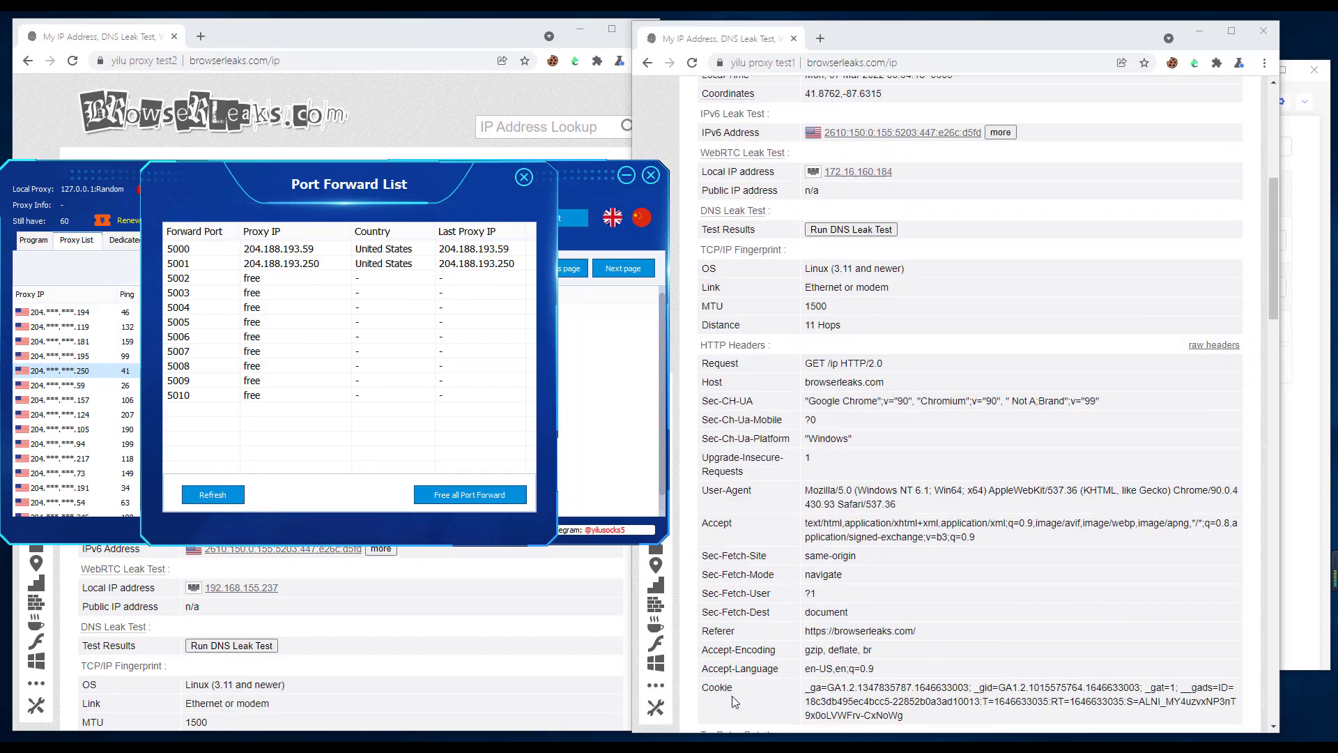
scroll(732, 695, down, 5)
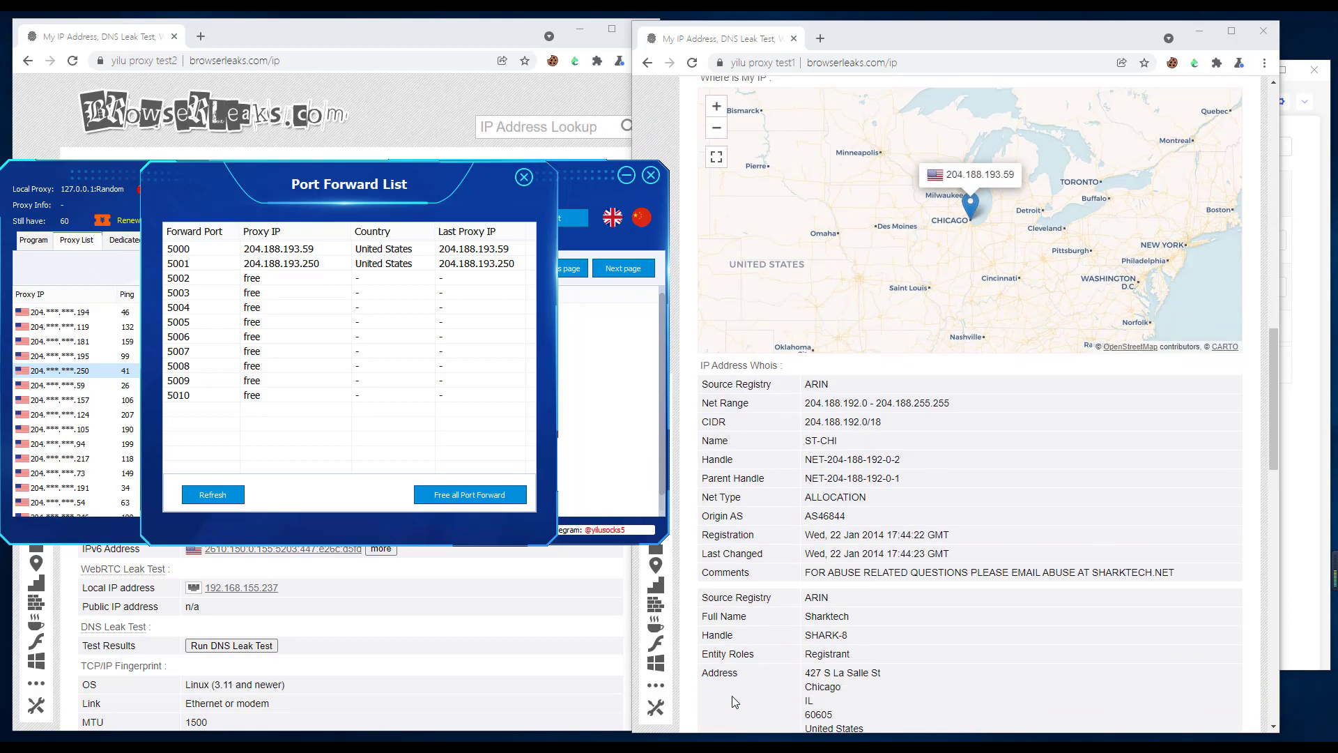
scroll(733, 701, up, 1)
scroll(733, 701, up, 10)
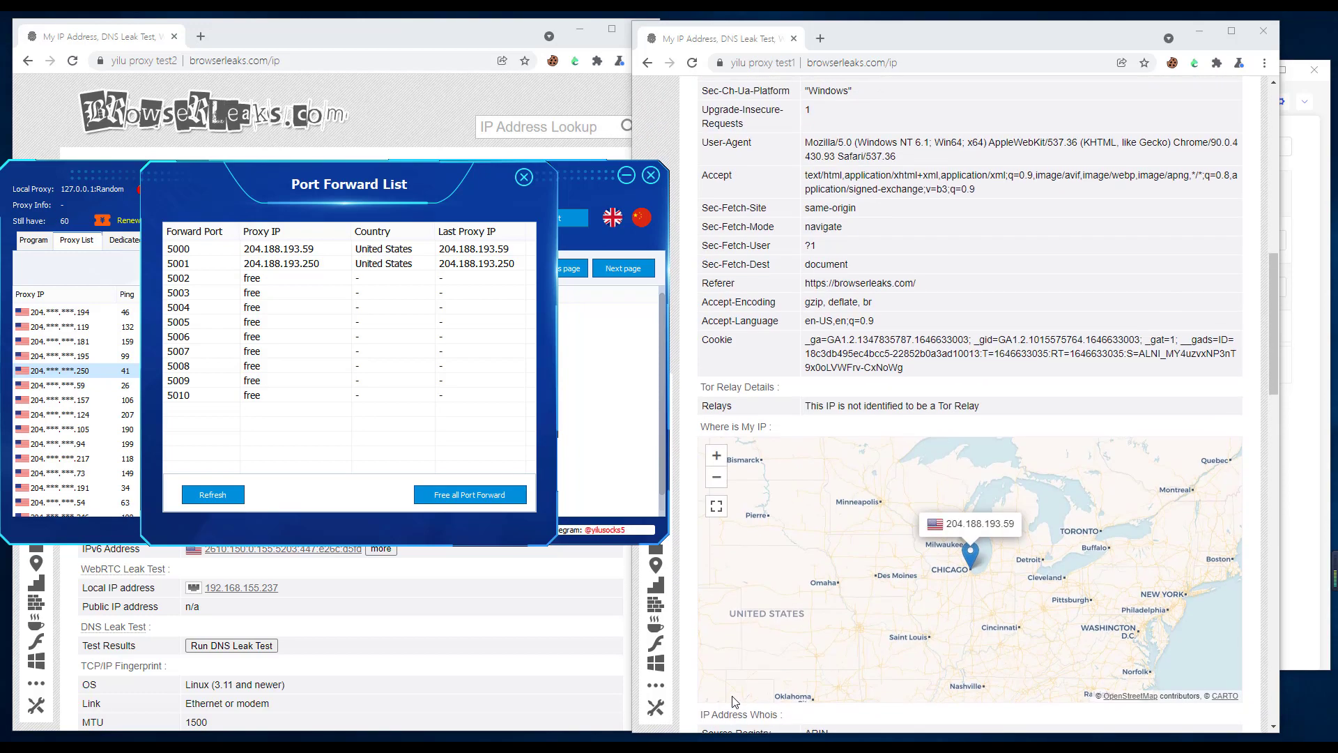
scroll(735, 702, up, 3)
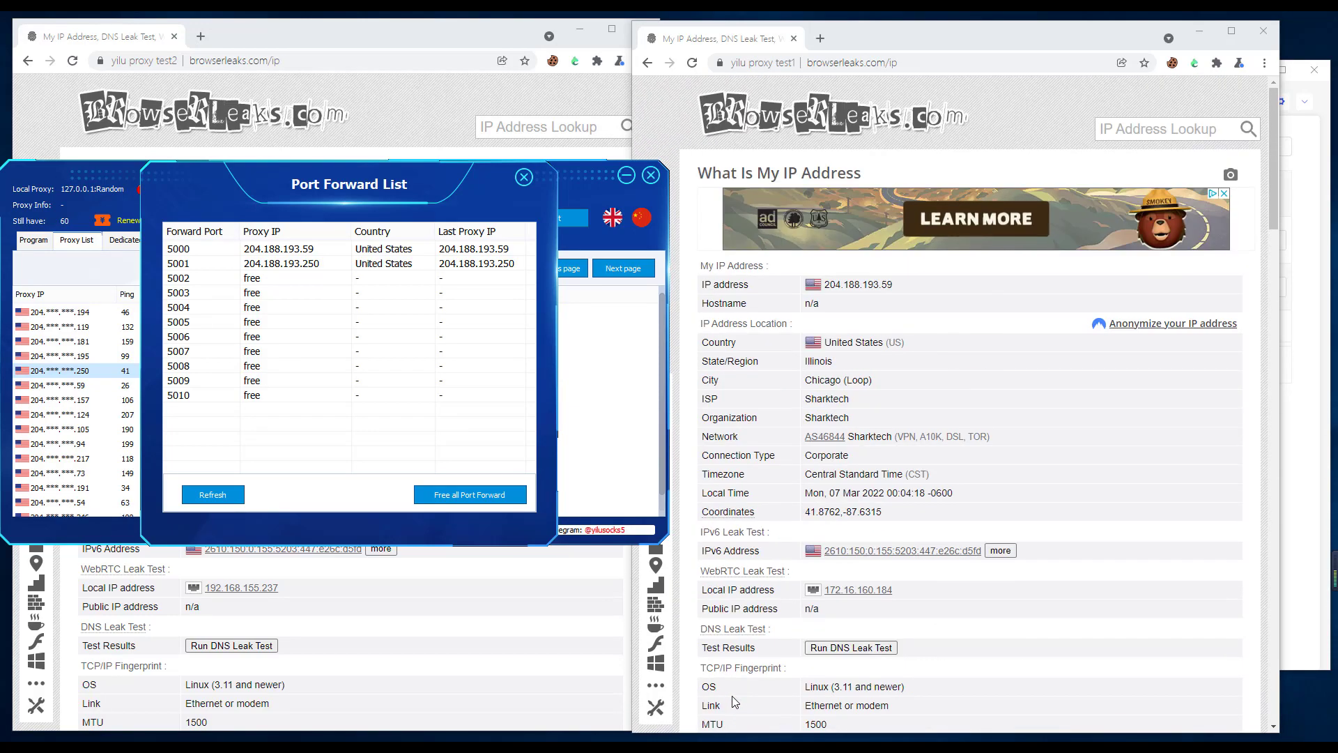
Examine the IP address details in the test2 browser
key(alt+Tab)
mouse_move(349, 35)
mouse_down()
mouse_move(691, 76)
mouse_move(971, 39)
mouse_up()
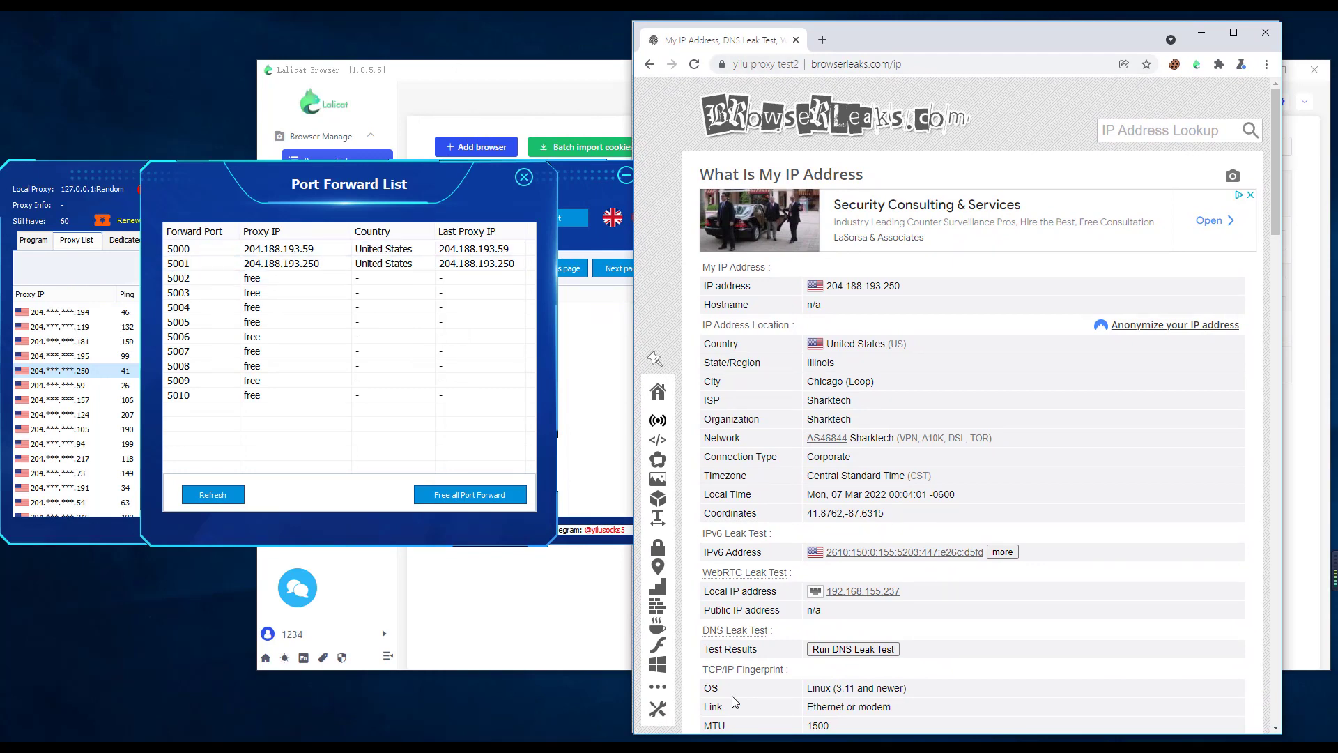
scroll(735, 701, down, 2)
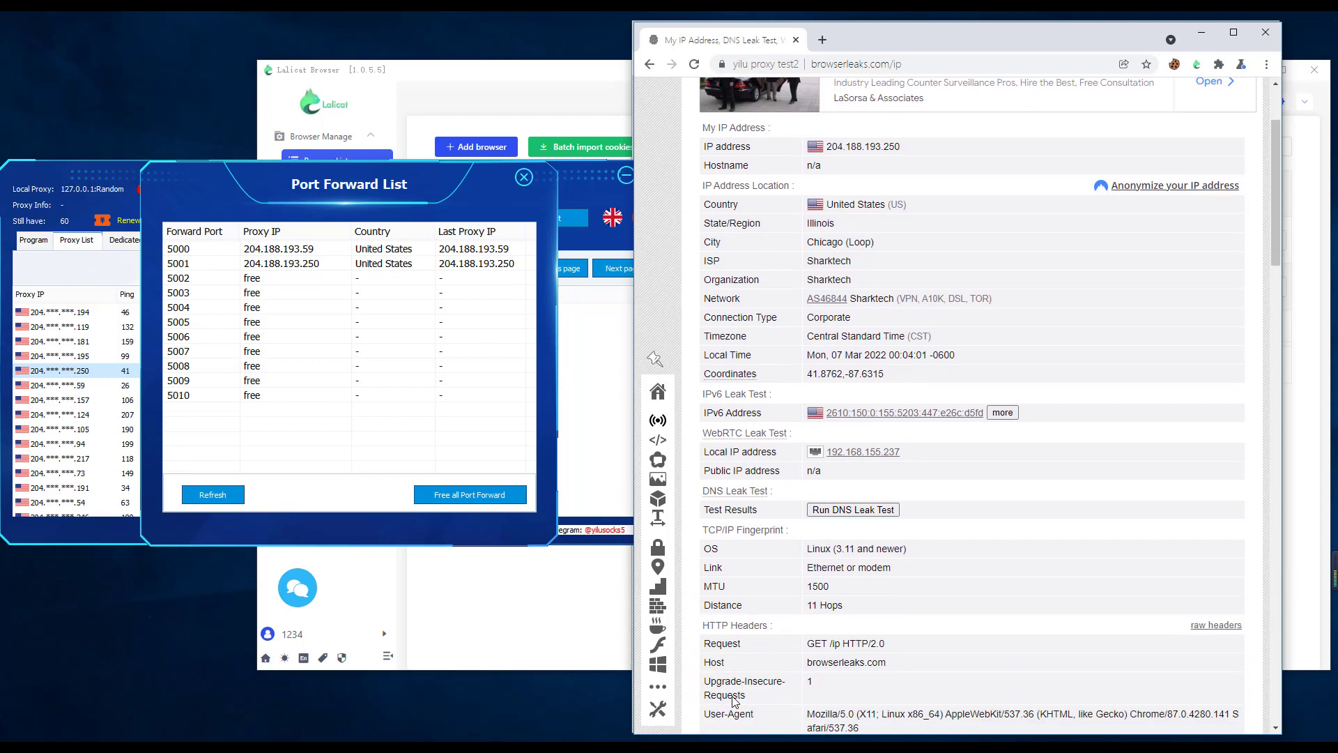
scroll(736, 702, down, 1)
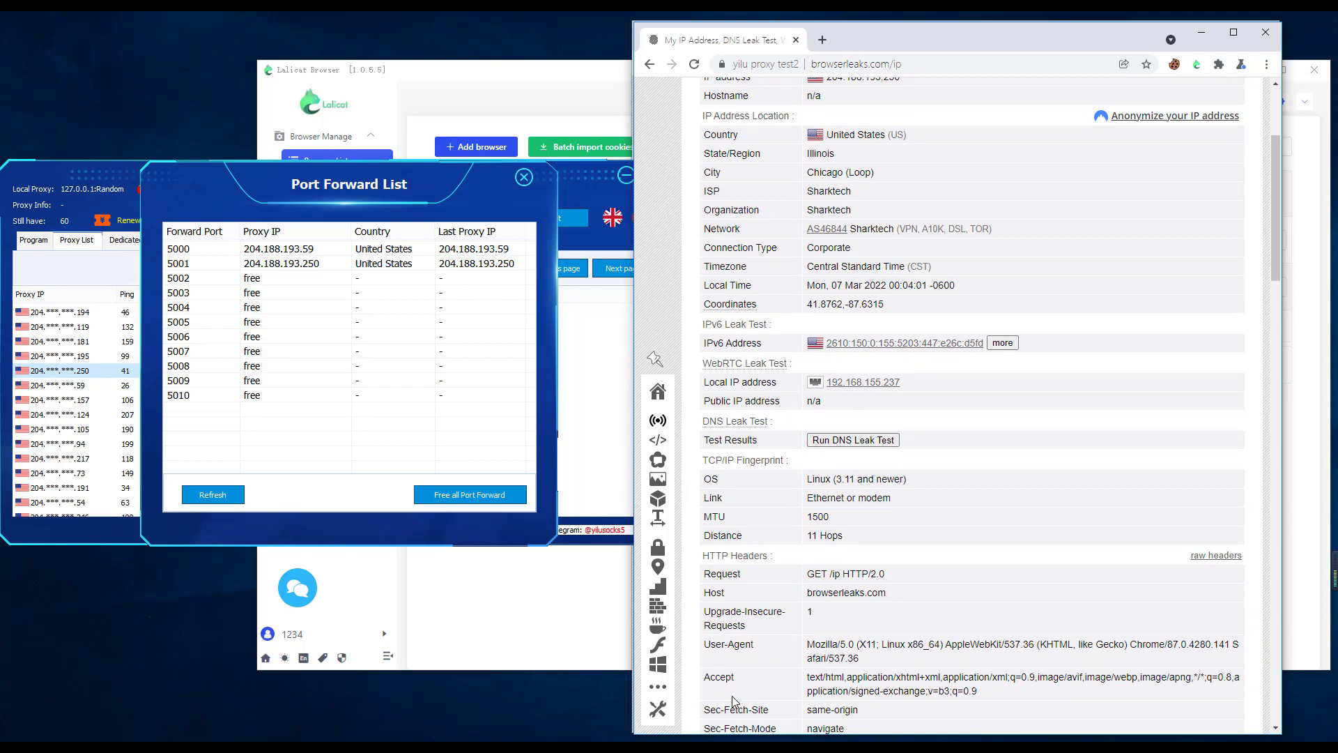
Open the test2 profile's settings and check its proxy
click(732, 748)
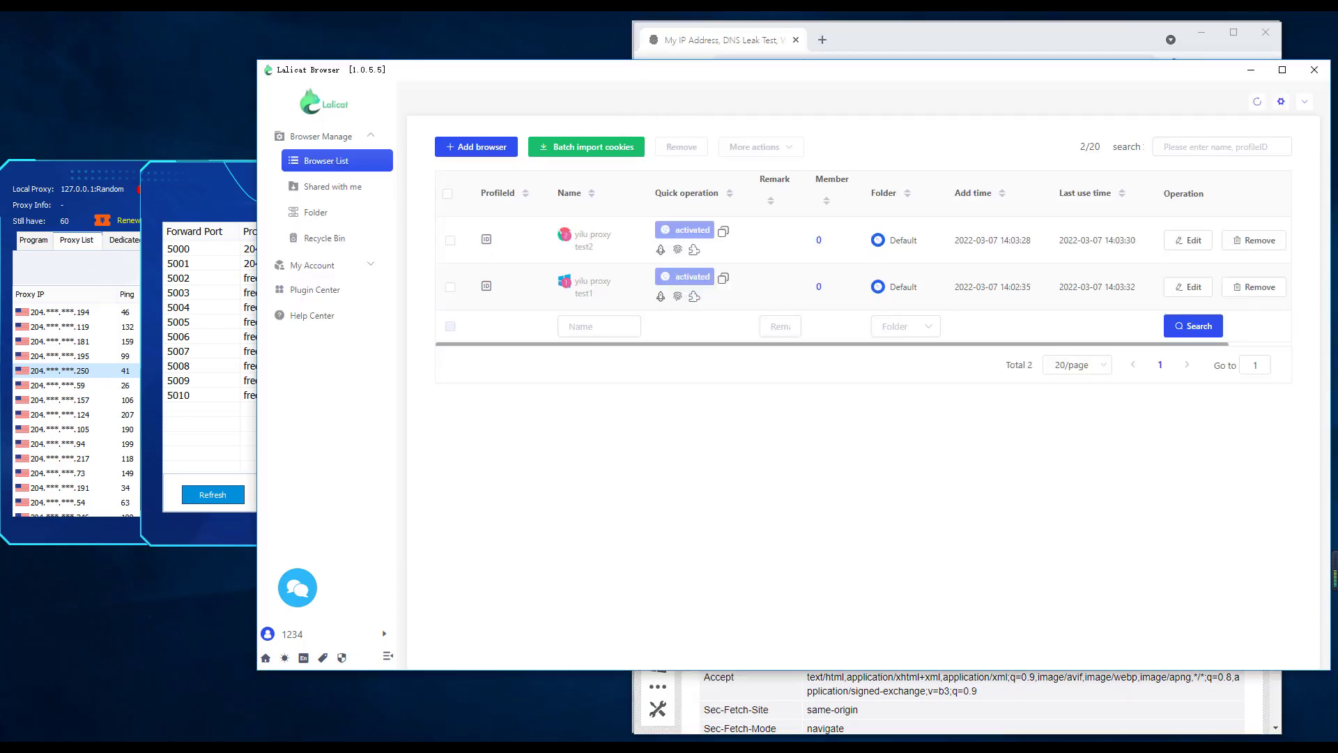
drag(1046, 70, 524, 62)
click(666, 232)
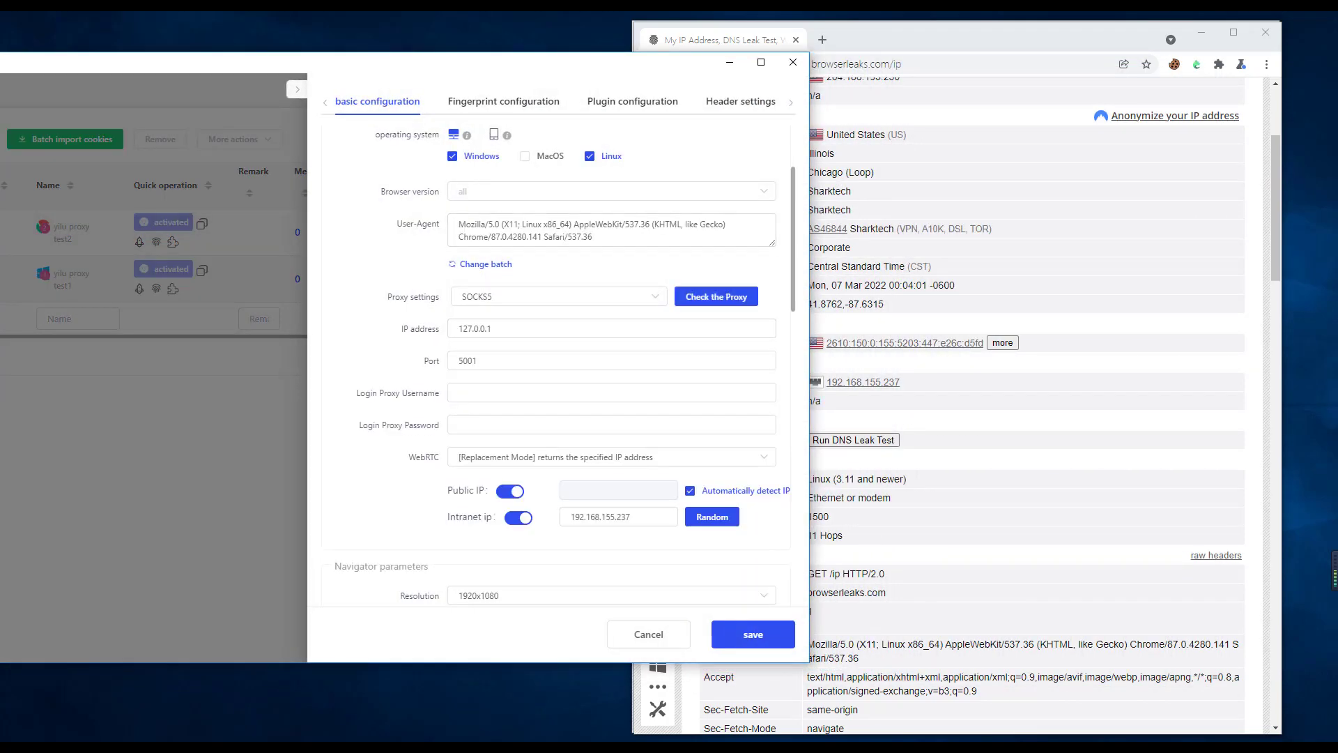
click(716, 296)
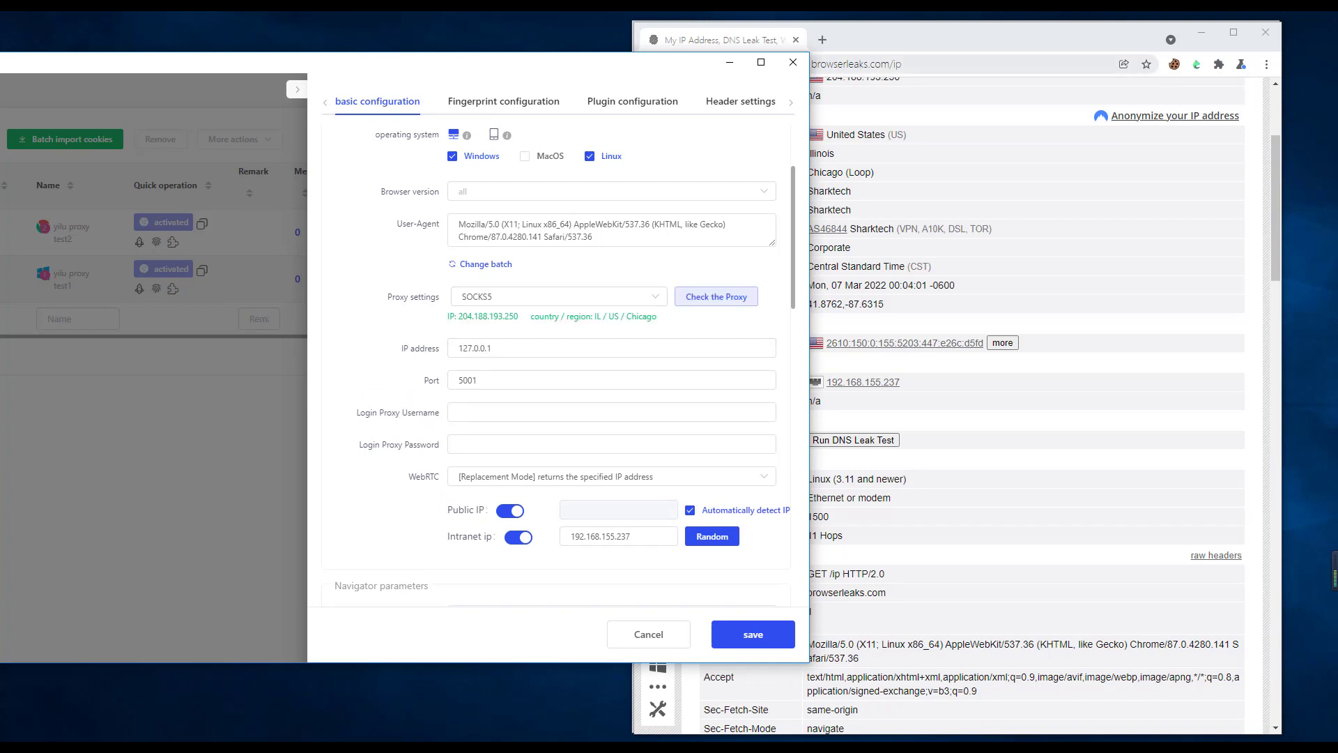
Compare the test2 proxy check with the test2 browser's IP details, then cancel the settings
click(990, 38)
drag(990, 38, 1079, 37)
scroll(1032, 391, up, 3)
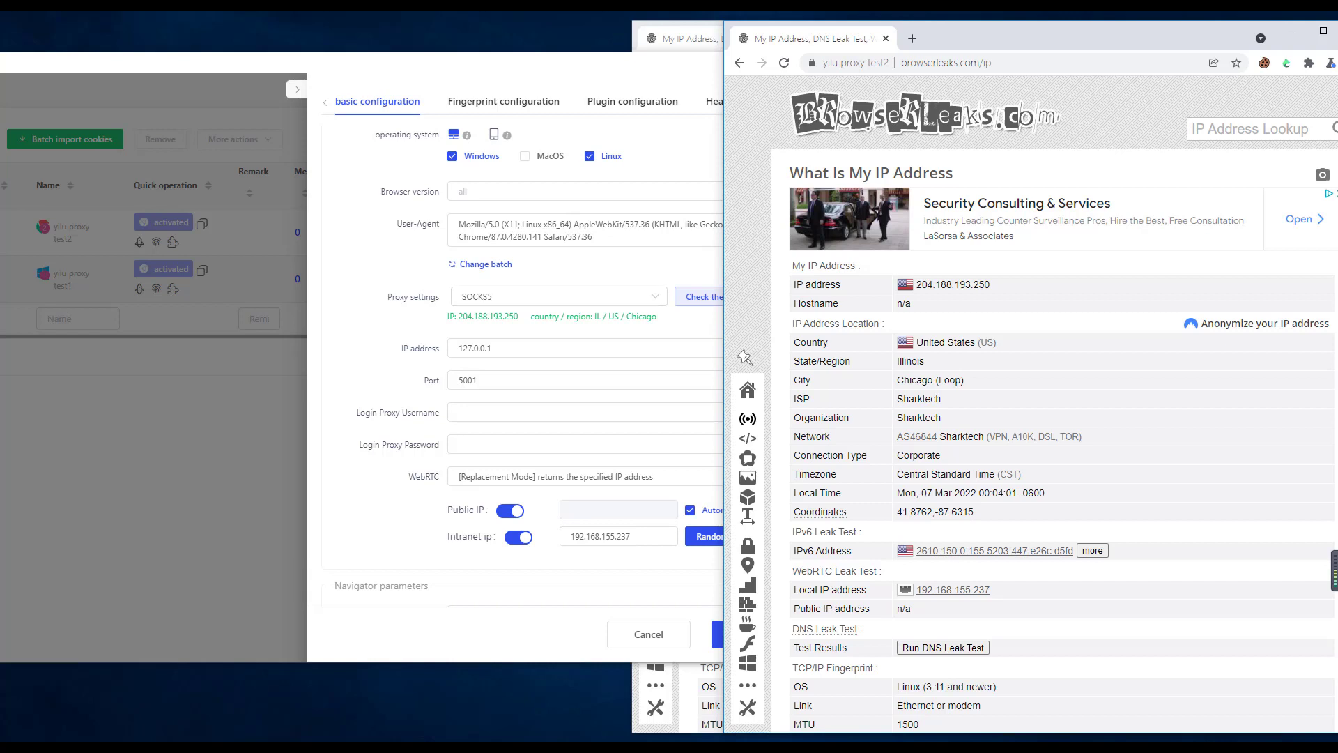
drag(1059, 38, 1056, 30)
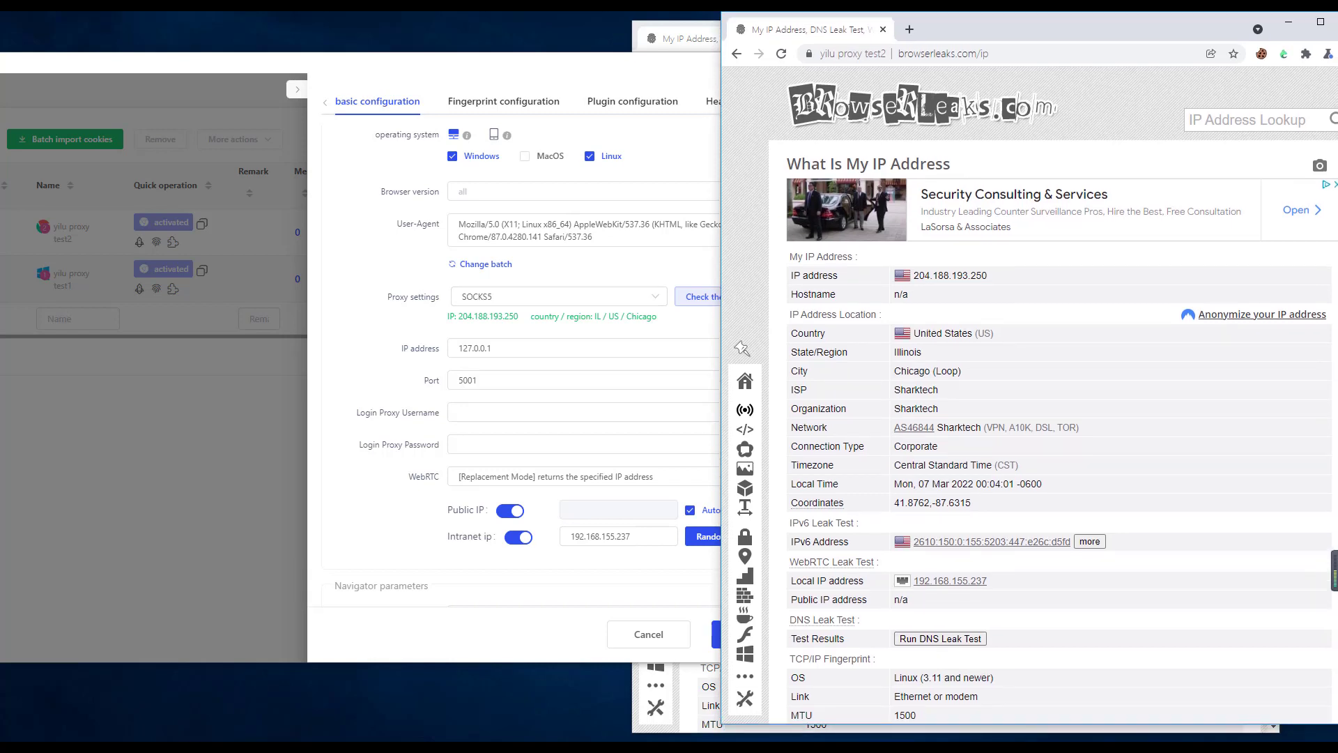
scroll(1052, 397, down, 2)
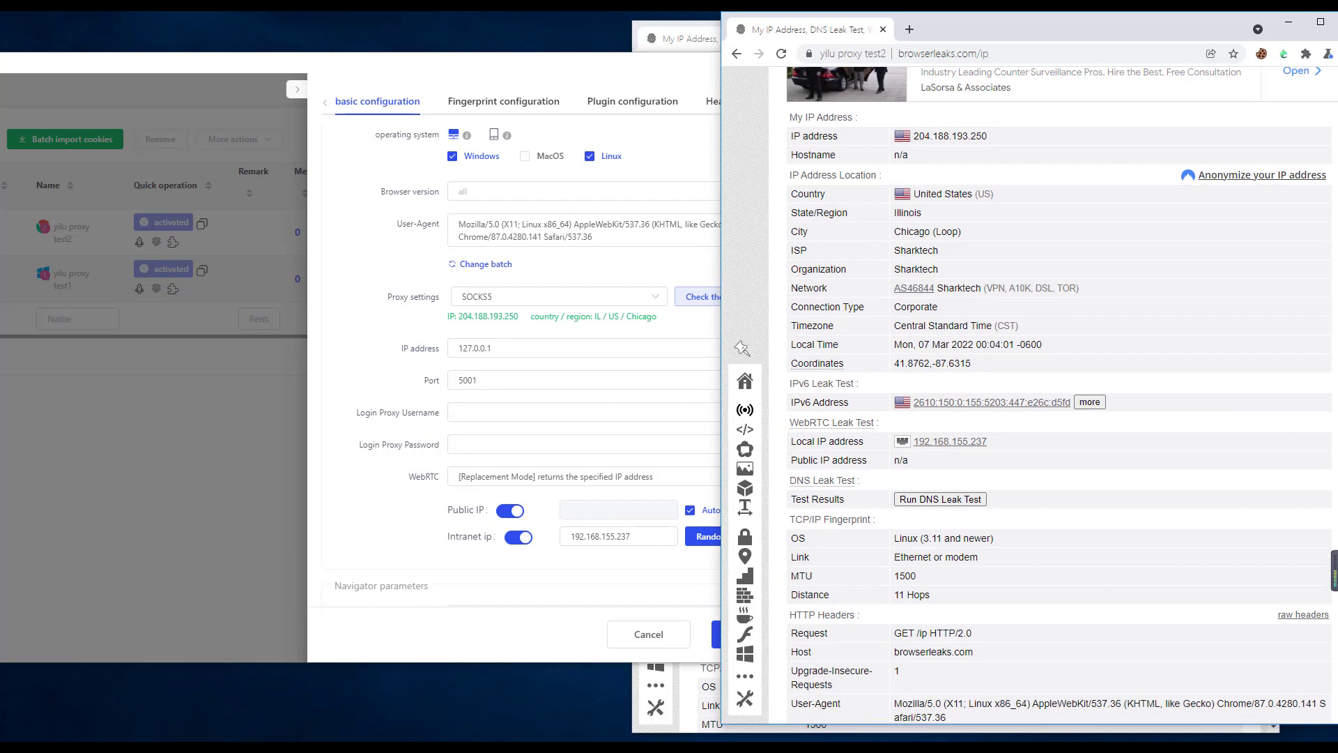
click(649, 635)
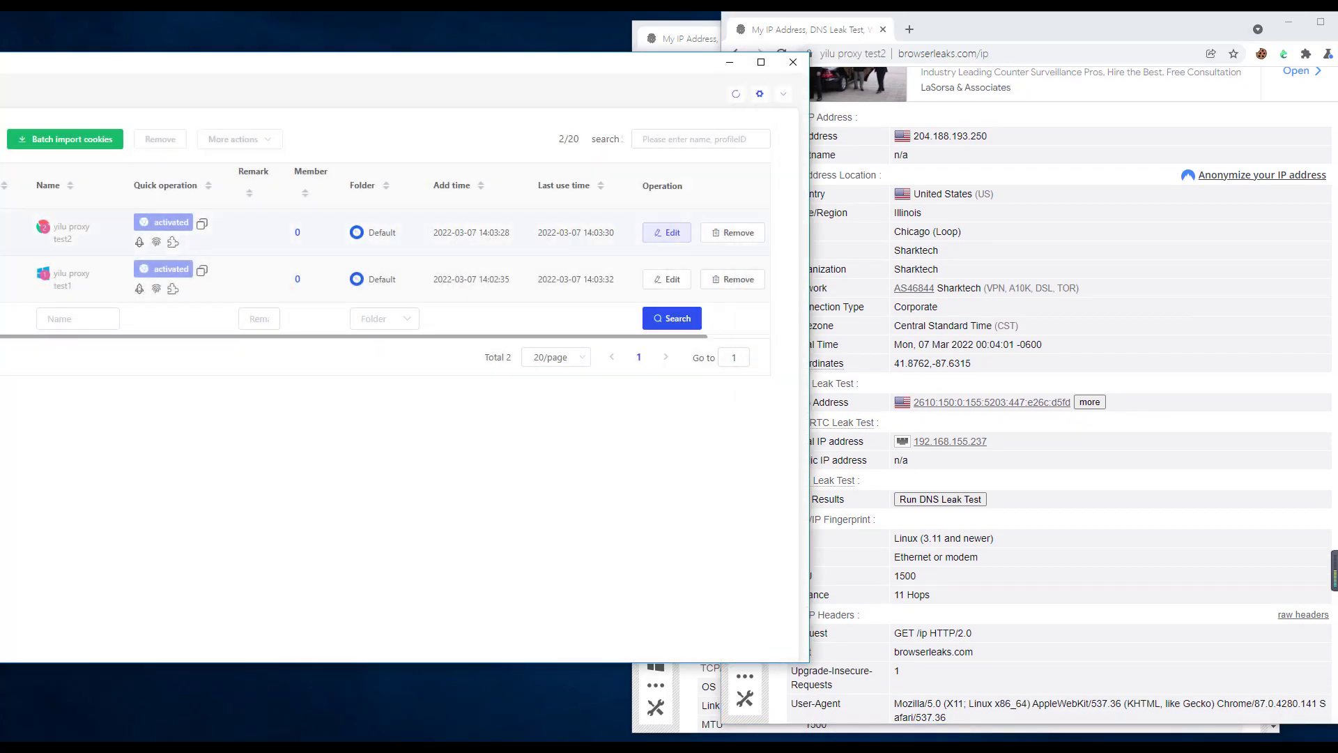
Open the test1 profile's settings, check its proxy, and compare it with the test1 browser's IP details
click(667, 279)
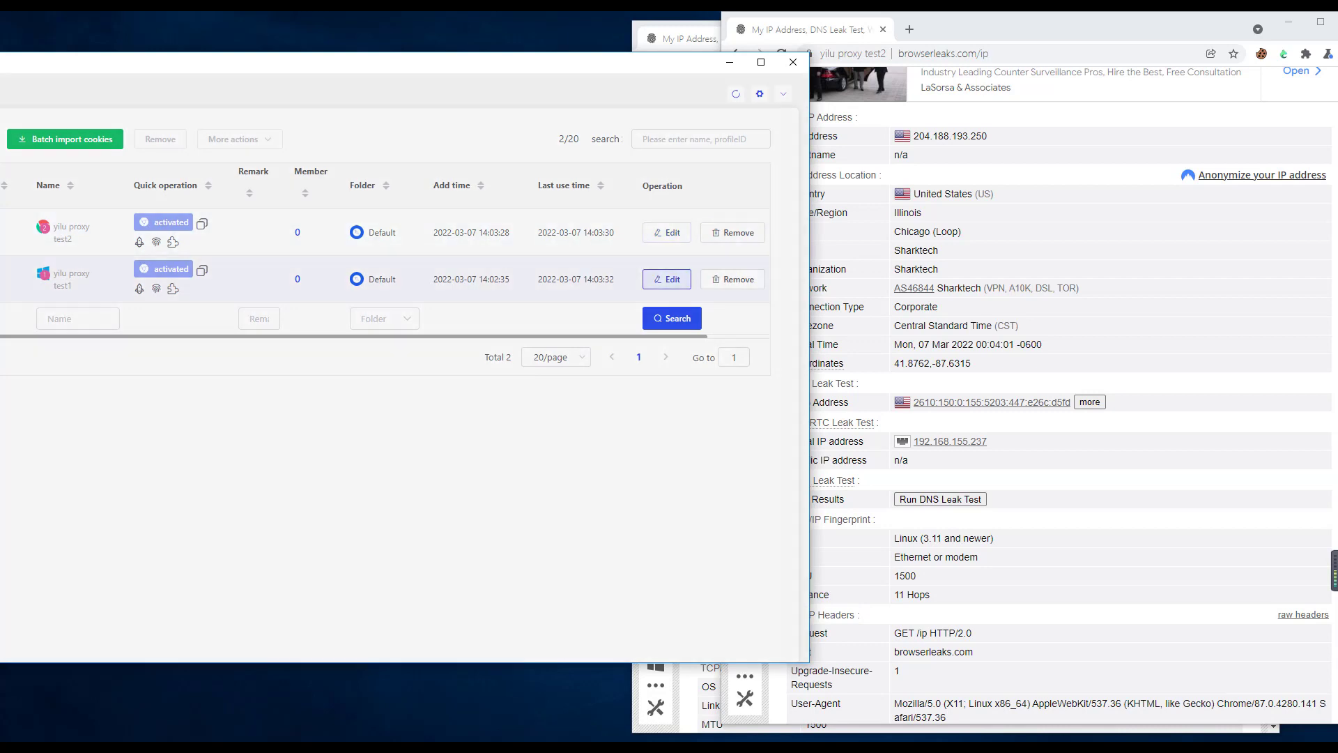
click(717, 297)
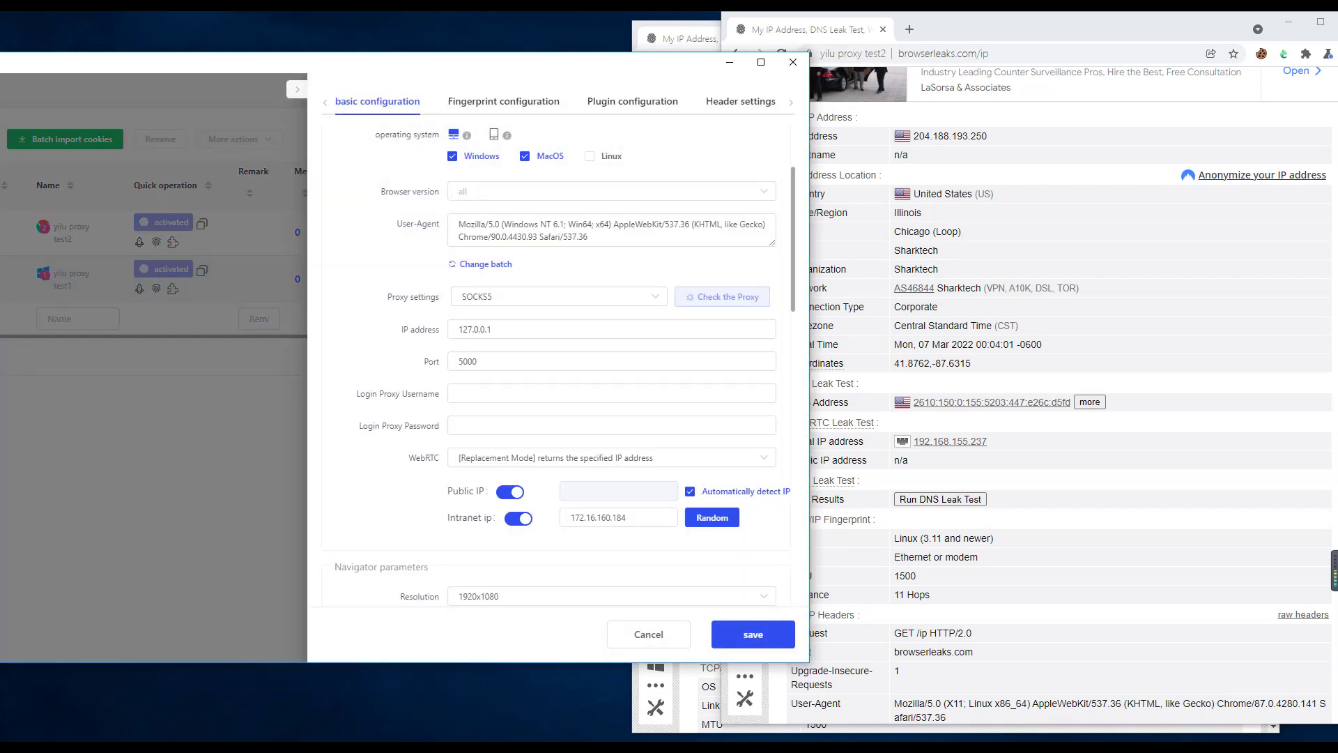
click(1288, 23)
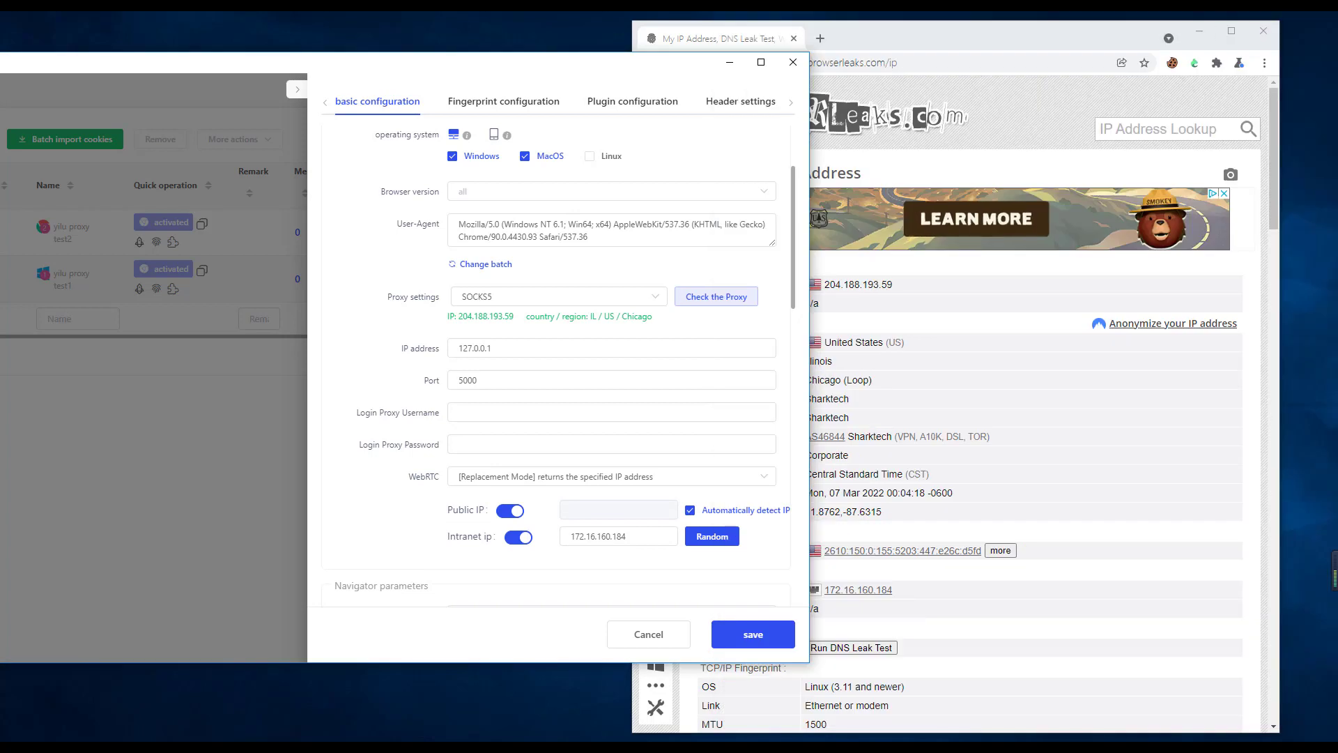
drag(1011, 37, 1089, 28)
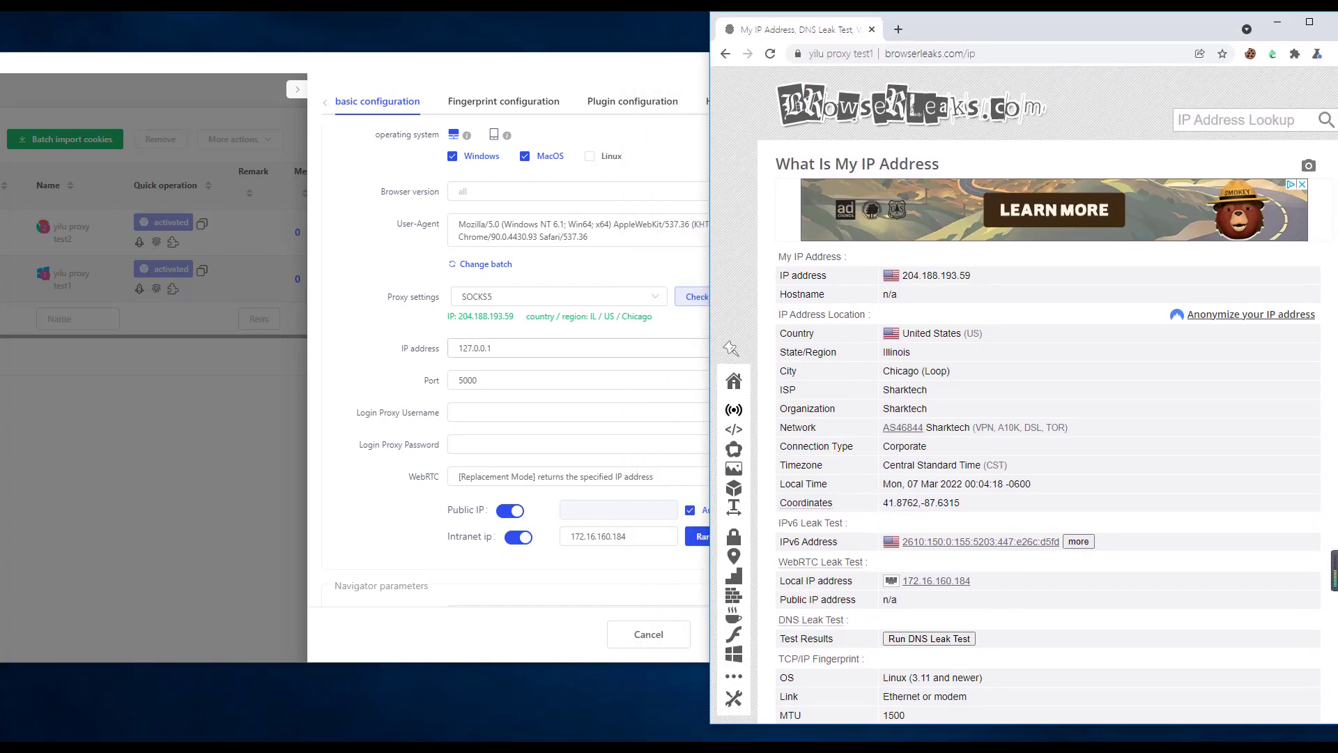